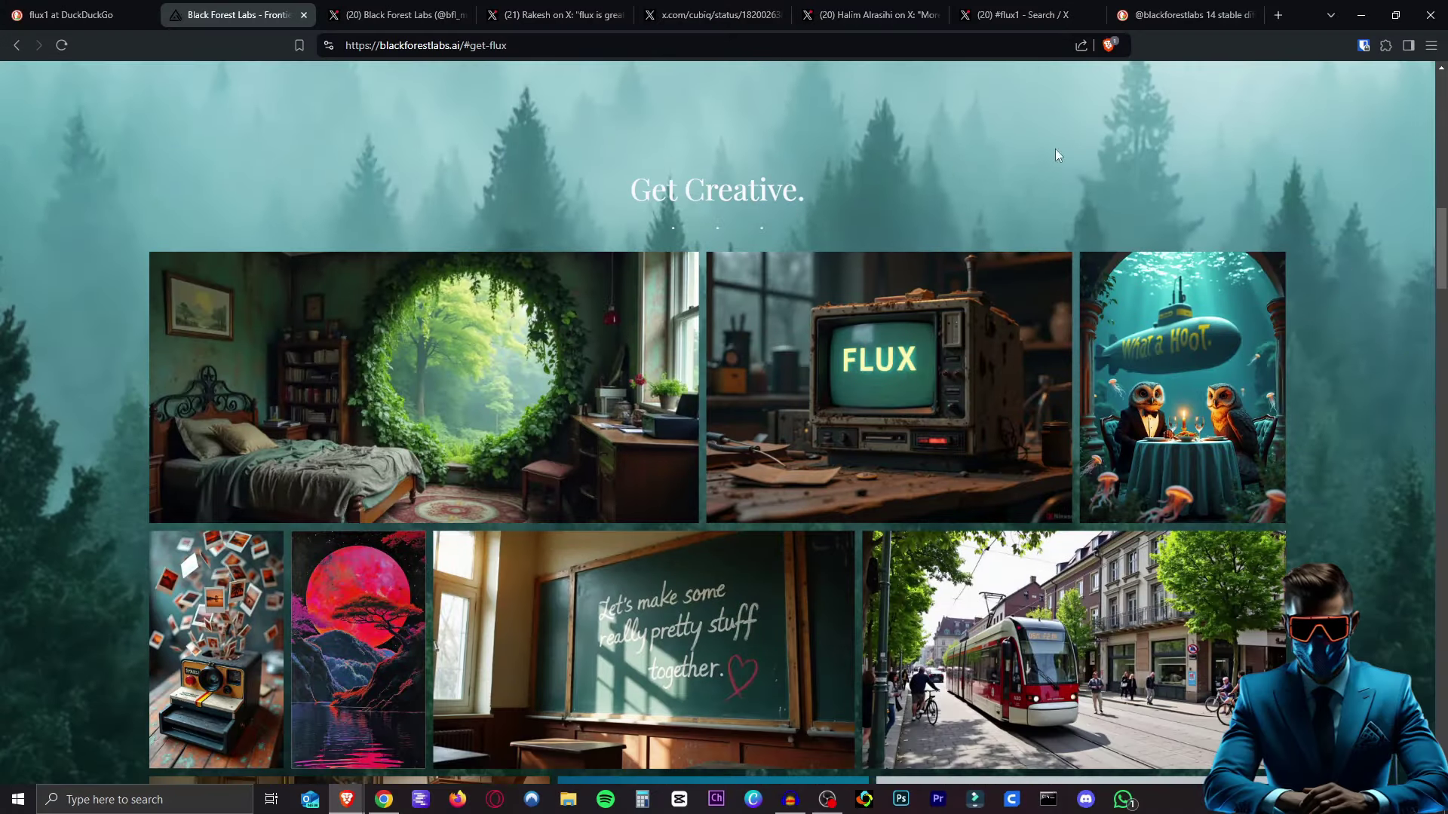
{"action": "scroll", "coordinate": [1223, 101], "scroll_direction": "down", "scroll_amount": 1}
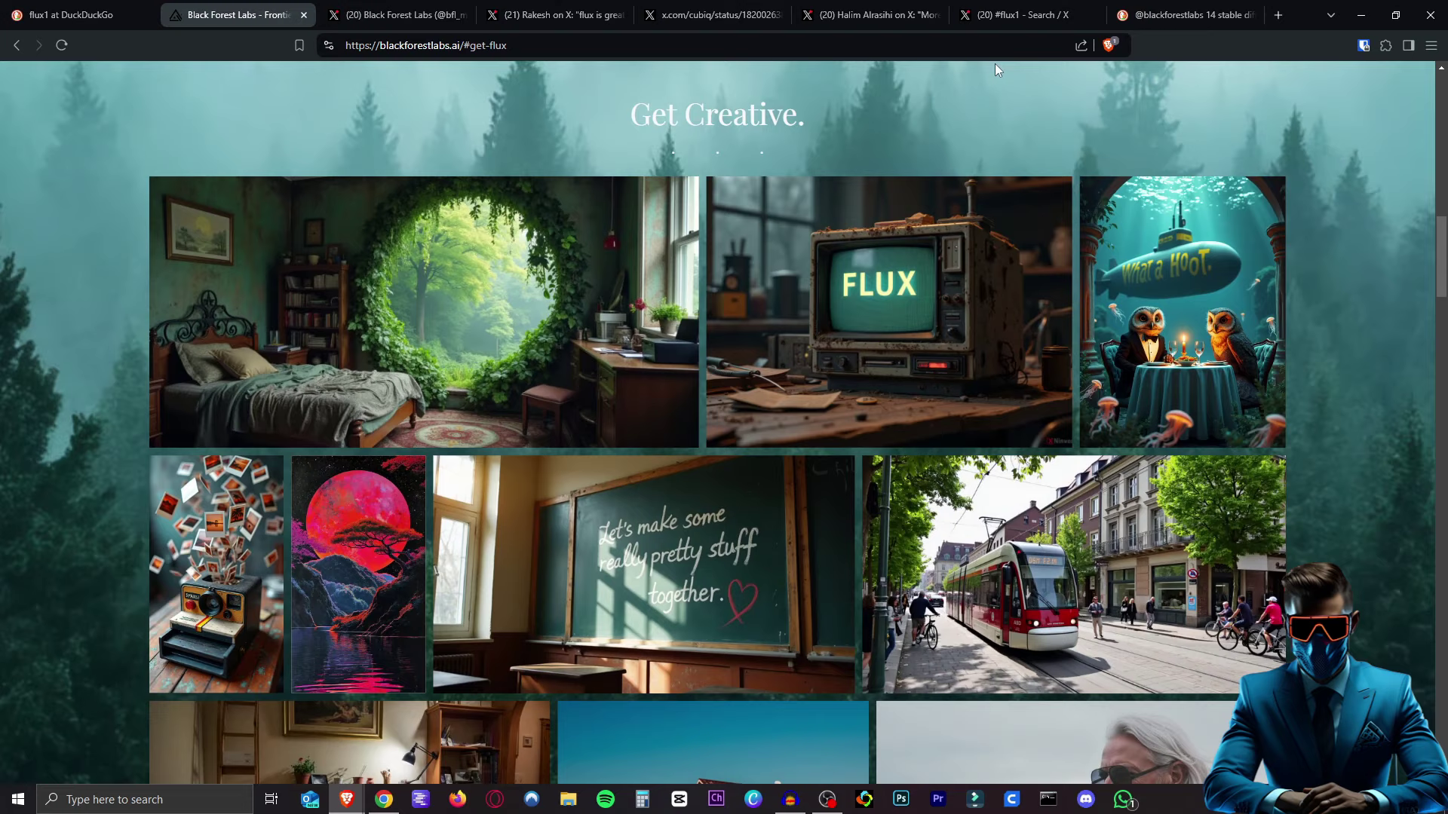
Step: Glance at the Black Forest Labs profile on X and return to their website
{"action": "left_click", "coordinate": [420, 12]}
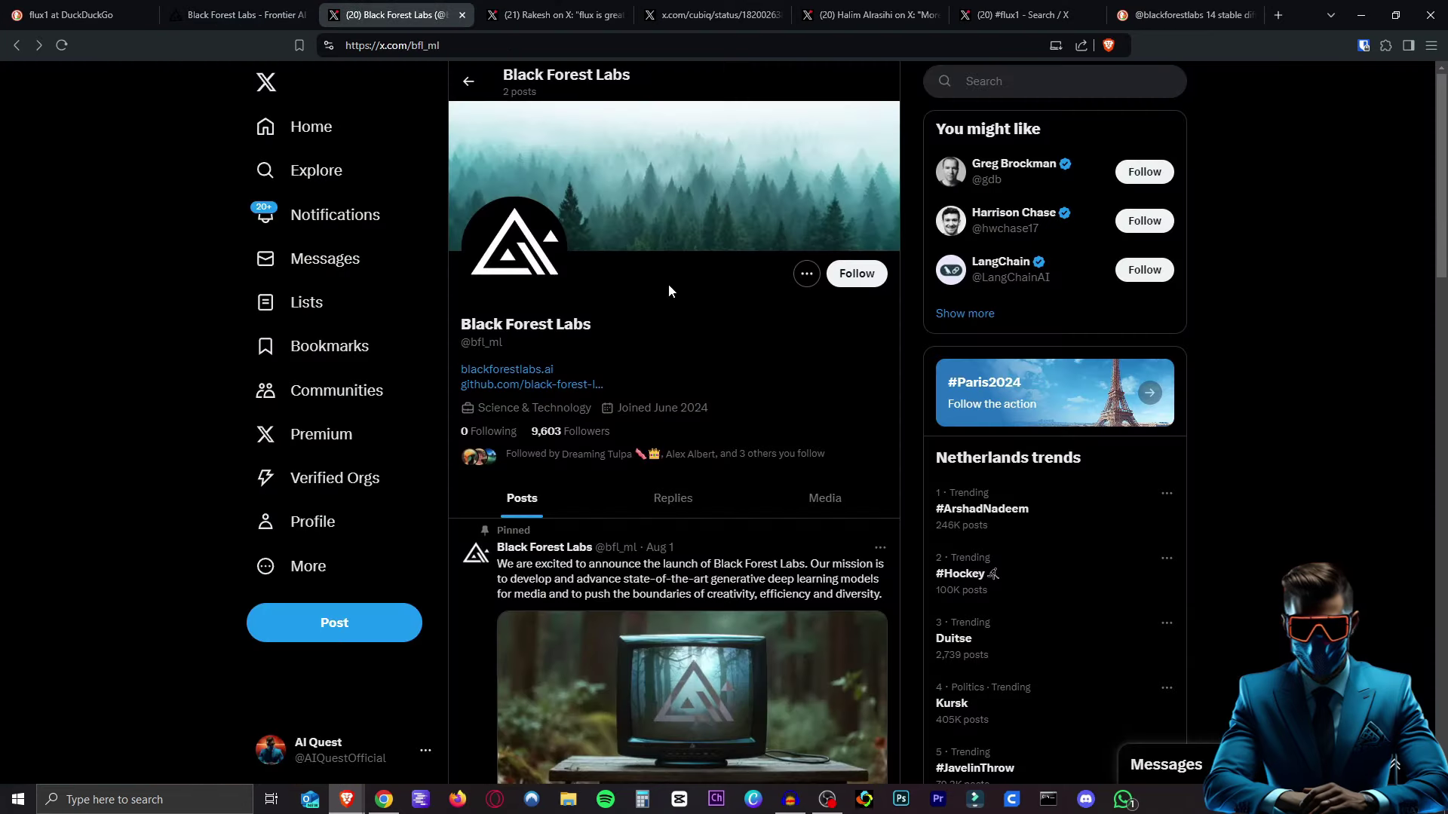
{"action": "left_click", "coordinate": [240, 9]}
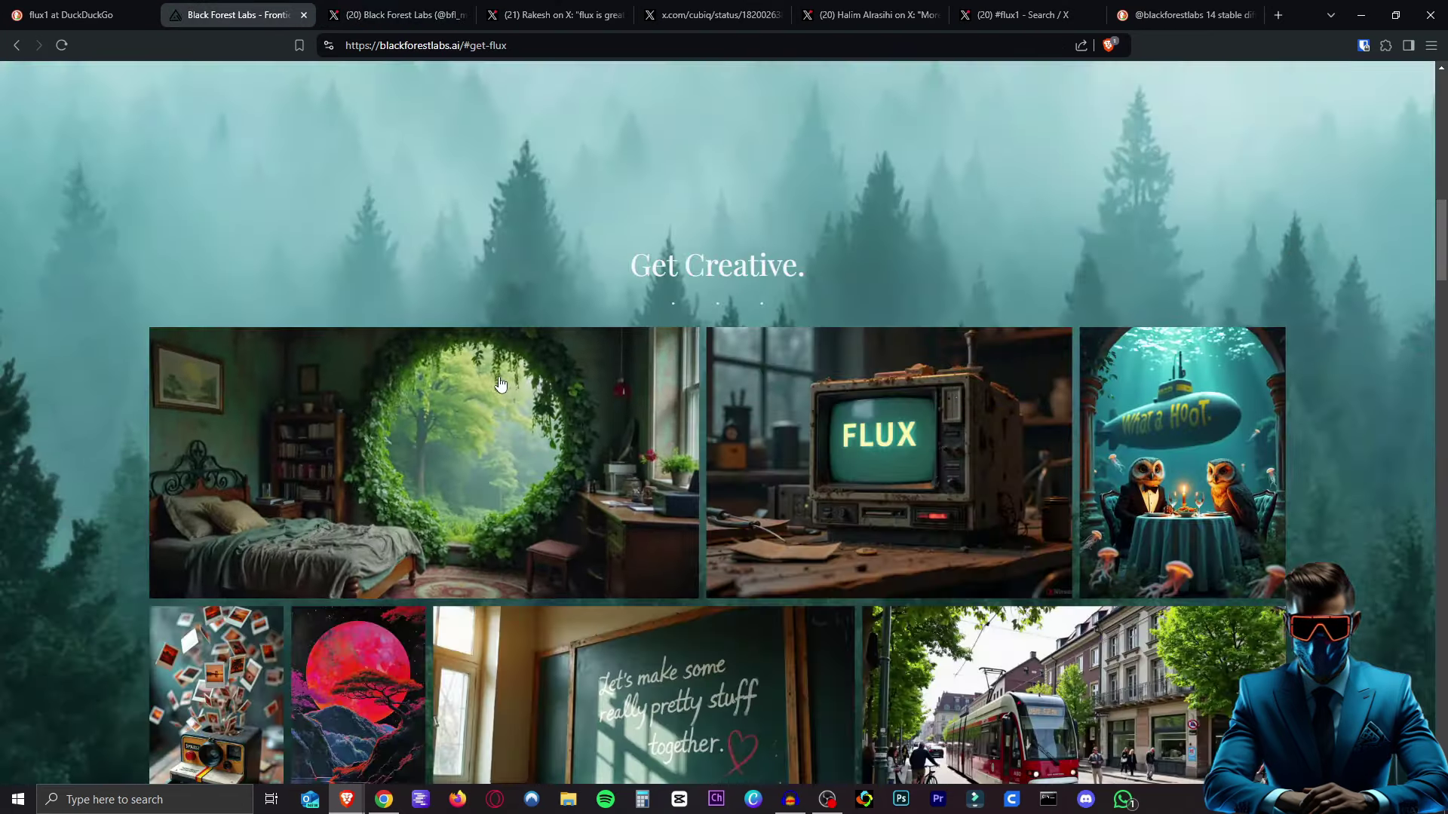
Step: Open the bedroom image full-size and page through the gallery to image 10 of 44
{"action": "left_click", "coordinate": [492, 364]}
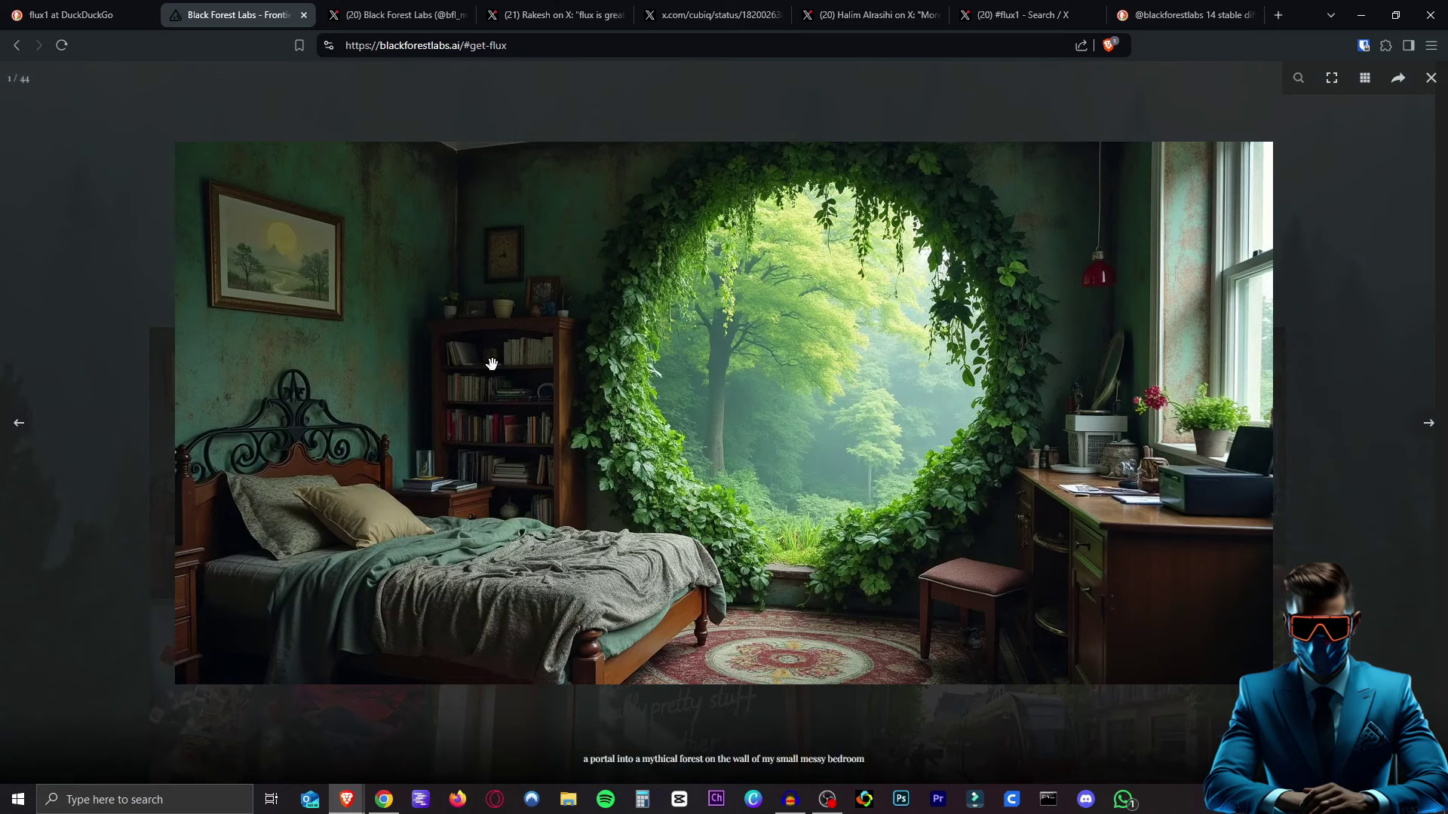
{"action": "left_click", "coordinate": [1429, 428]}
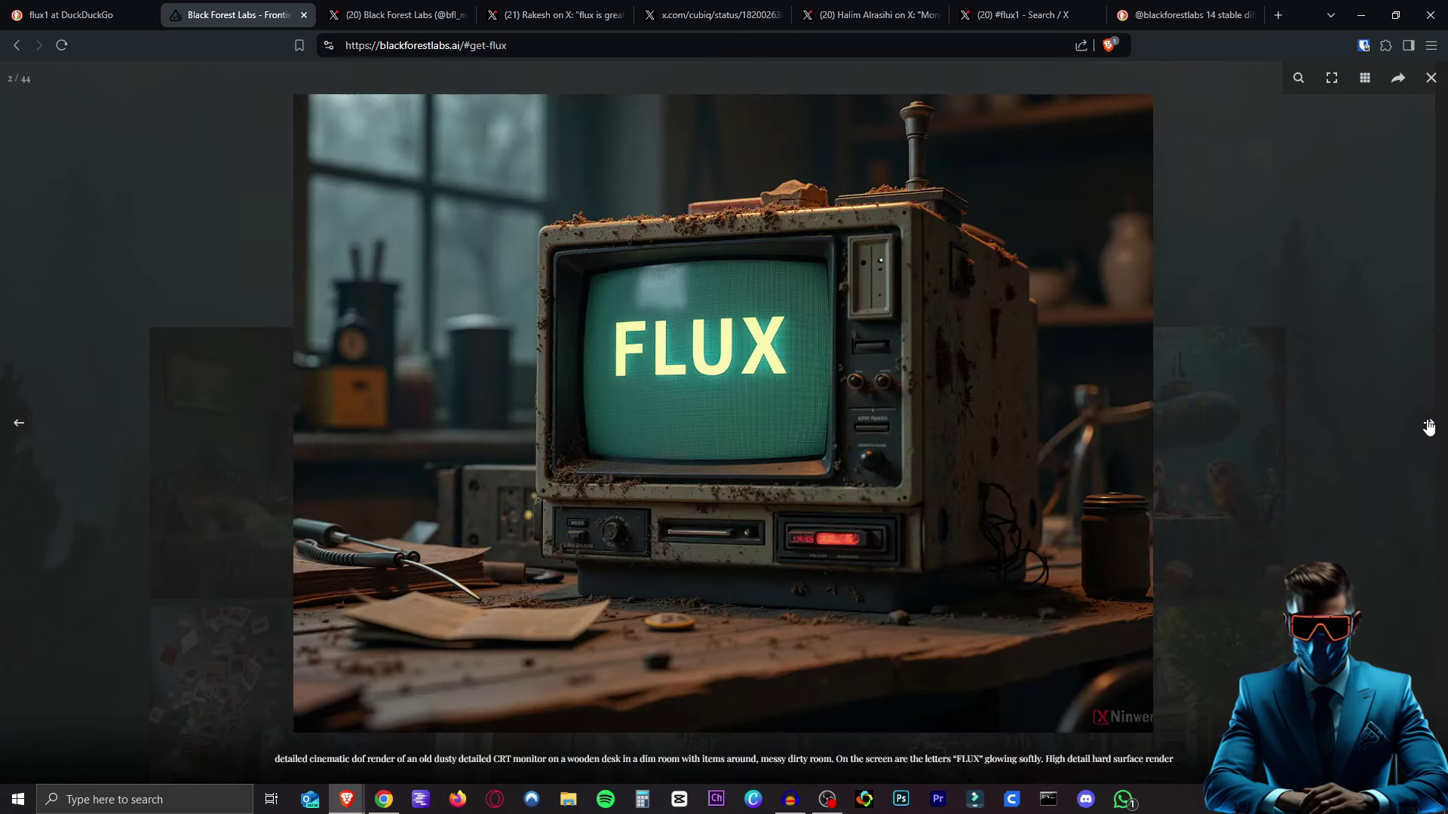
{"action": "left_click", "coordinate": [1436, 431]}
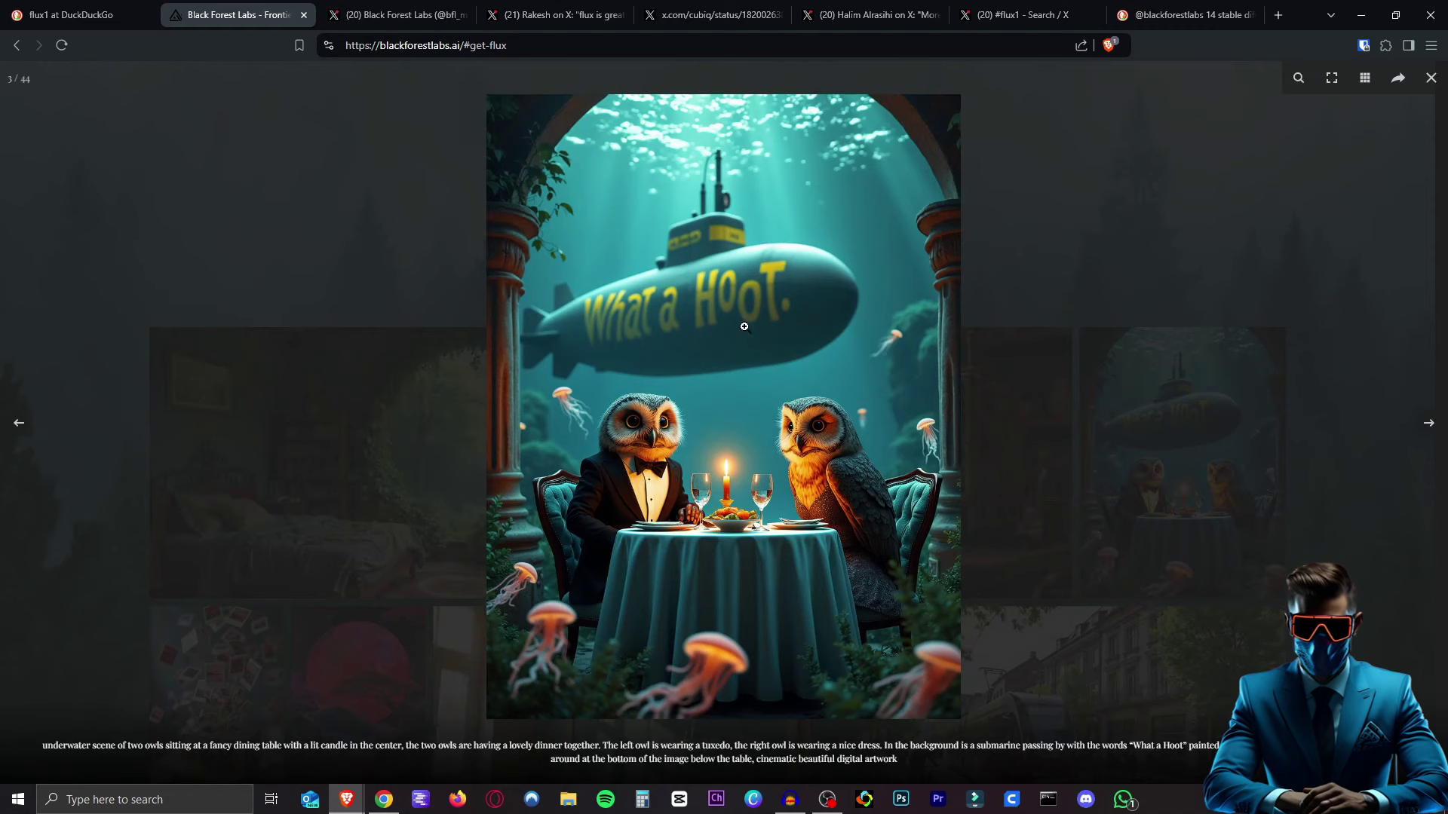
{"action": "left_click", "coordinate": [1429, 429]}
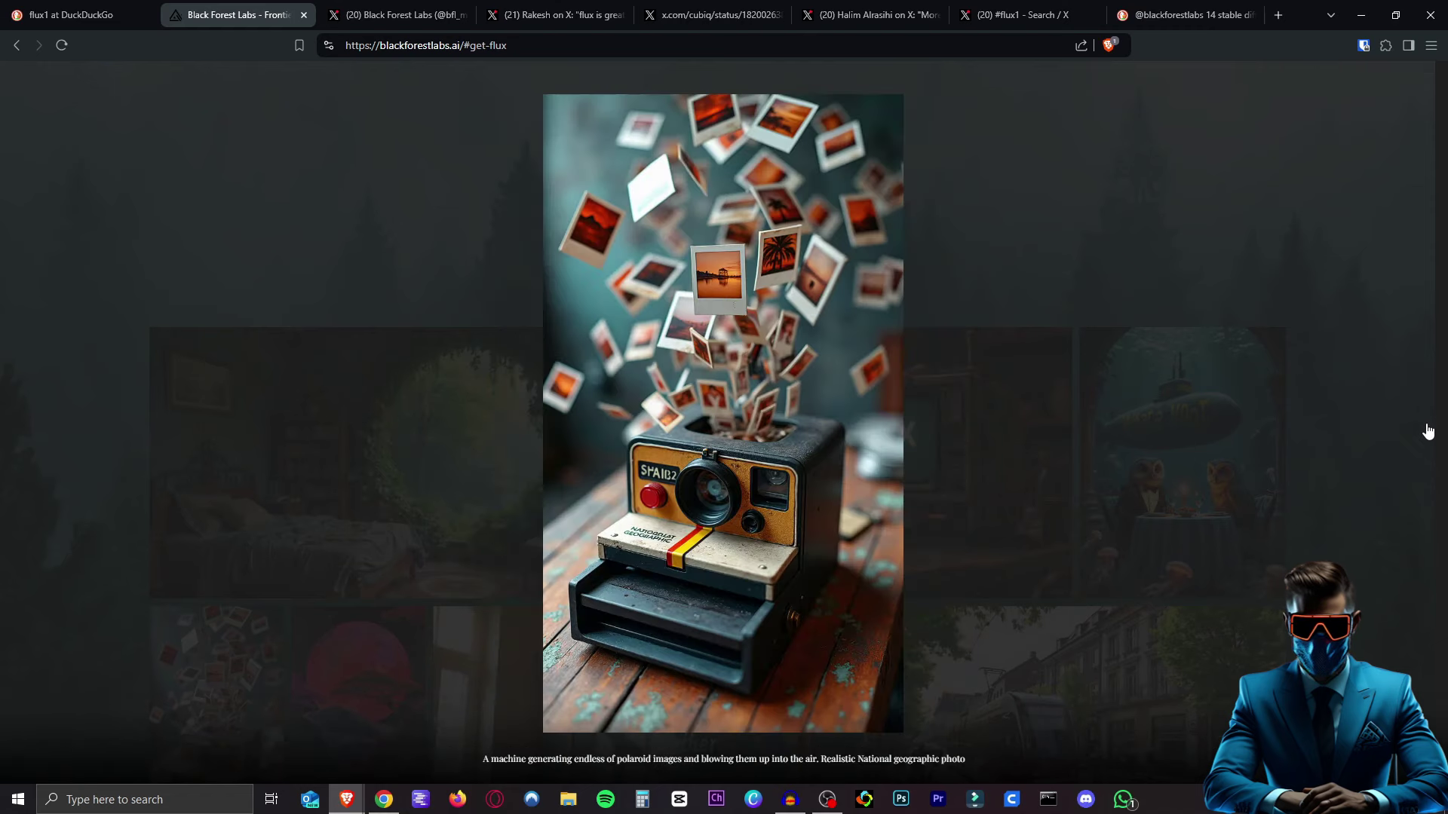
{"action": "left_click", "coordinate": [1432, 426]}
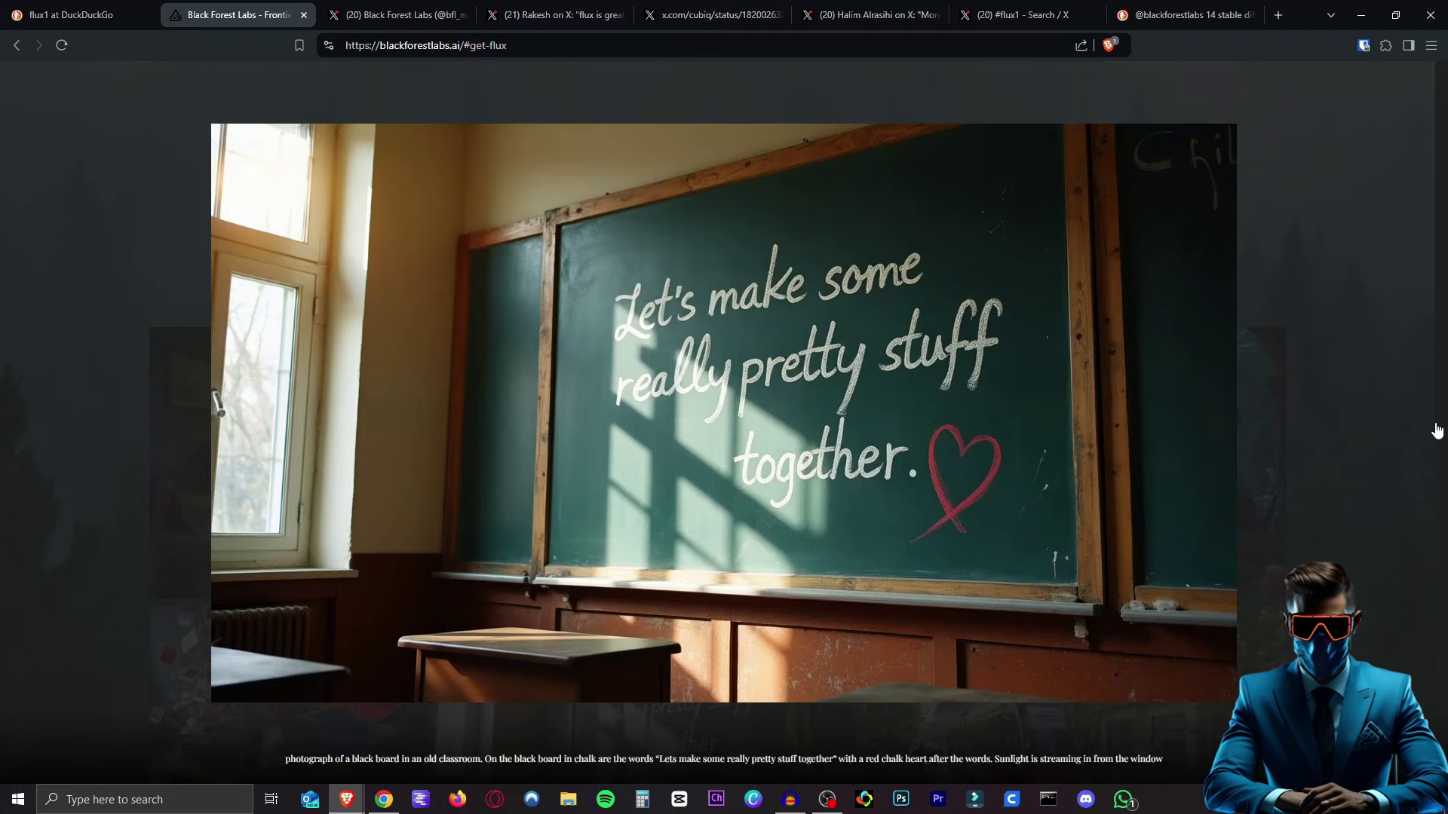
{"action": "left_click", "coordinate": [1433, 428]}
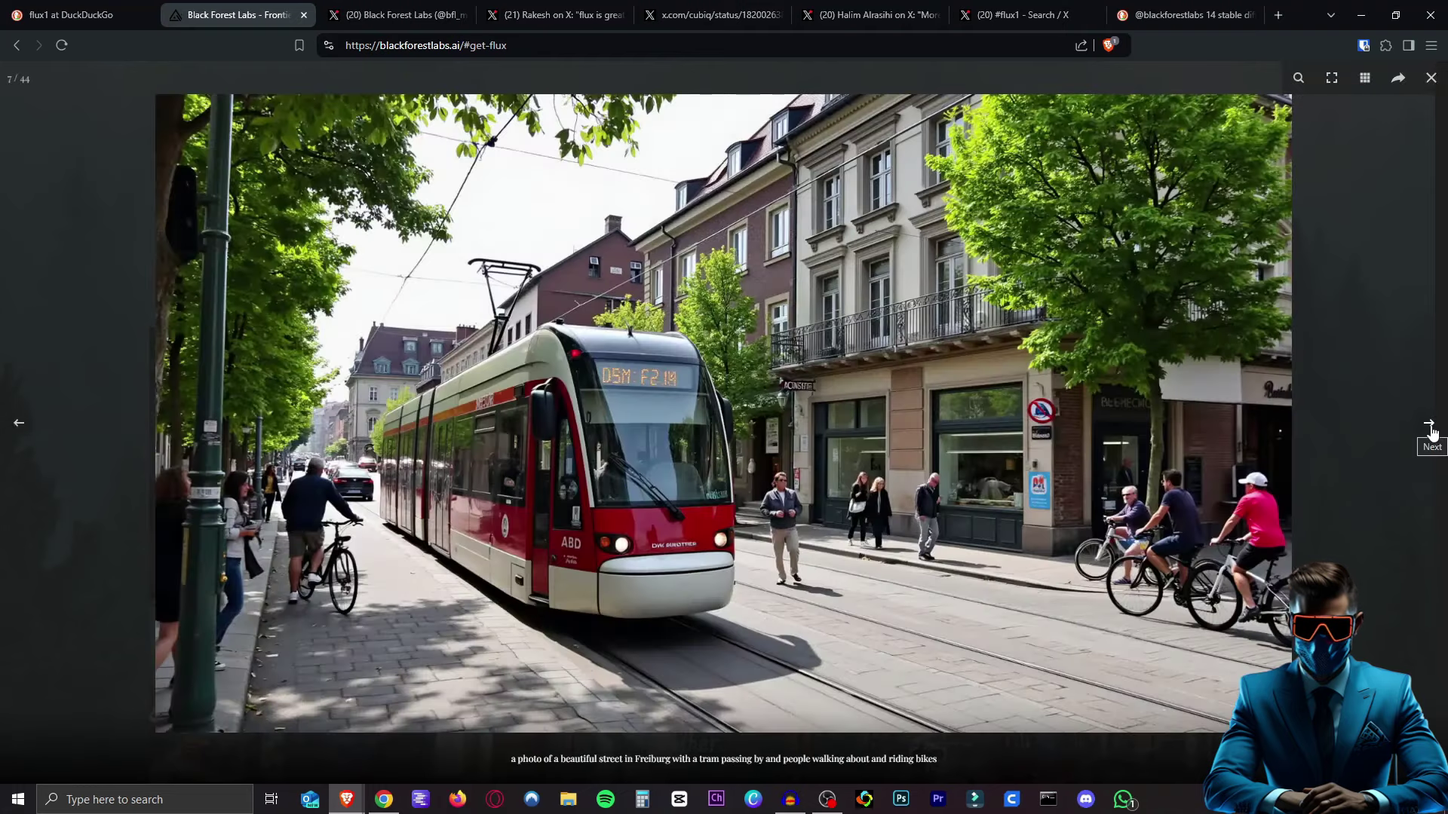
{"action": "left_click", "coordinate": [1430, 427]}
{"action": "left_click", "coordinate": [1430, 426]}
{"action": "left_click", "coordinate": [1429, 426]}
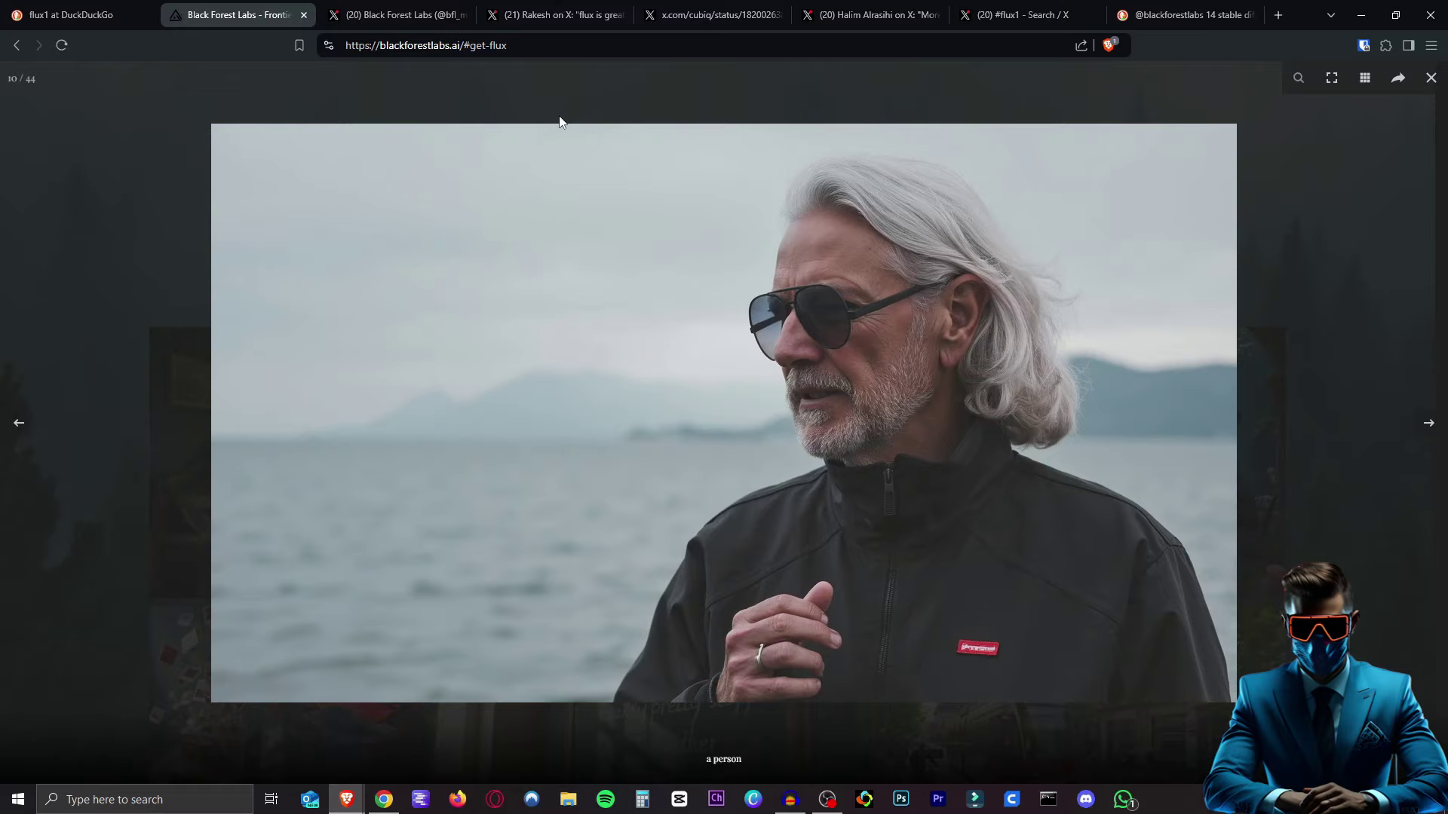
Step: Show the X post's second FLUX test photo, skim the flux1 search results, then return to the gallery
{"action": "key", "text": "ctrl+6"}
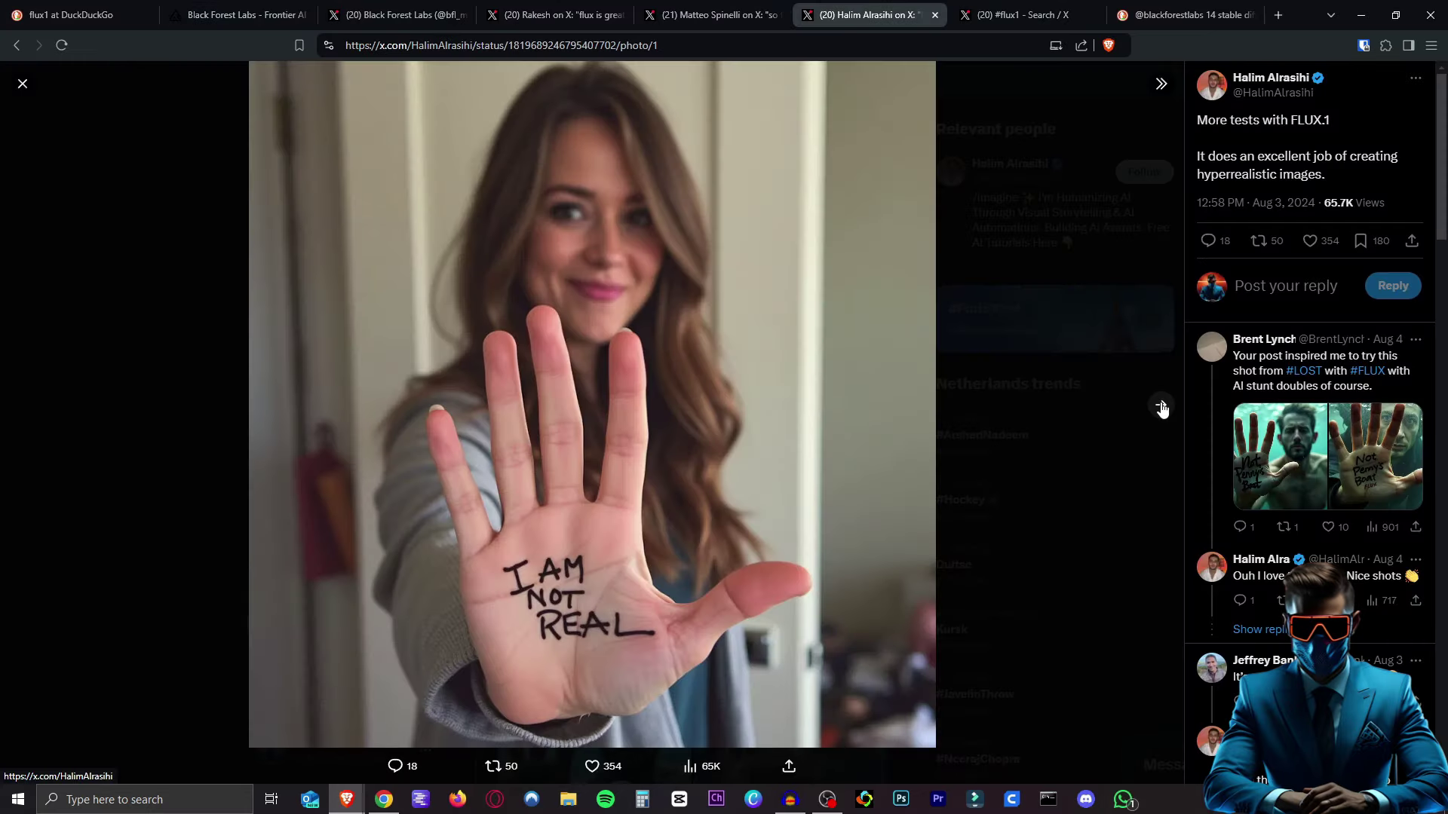
{"action": "left_click", "coordinate": [1162, 408]}
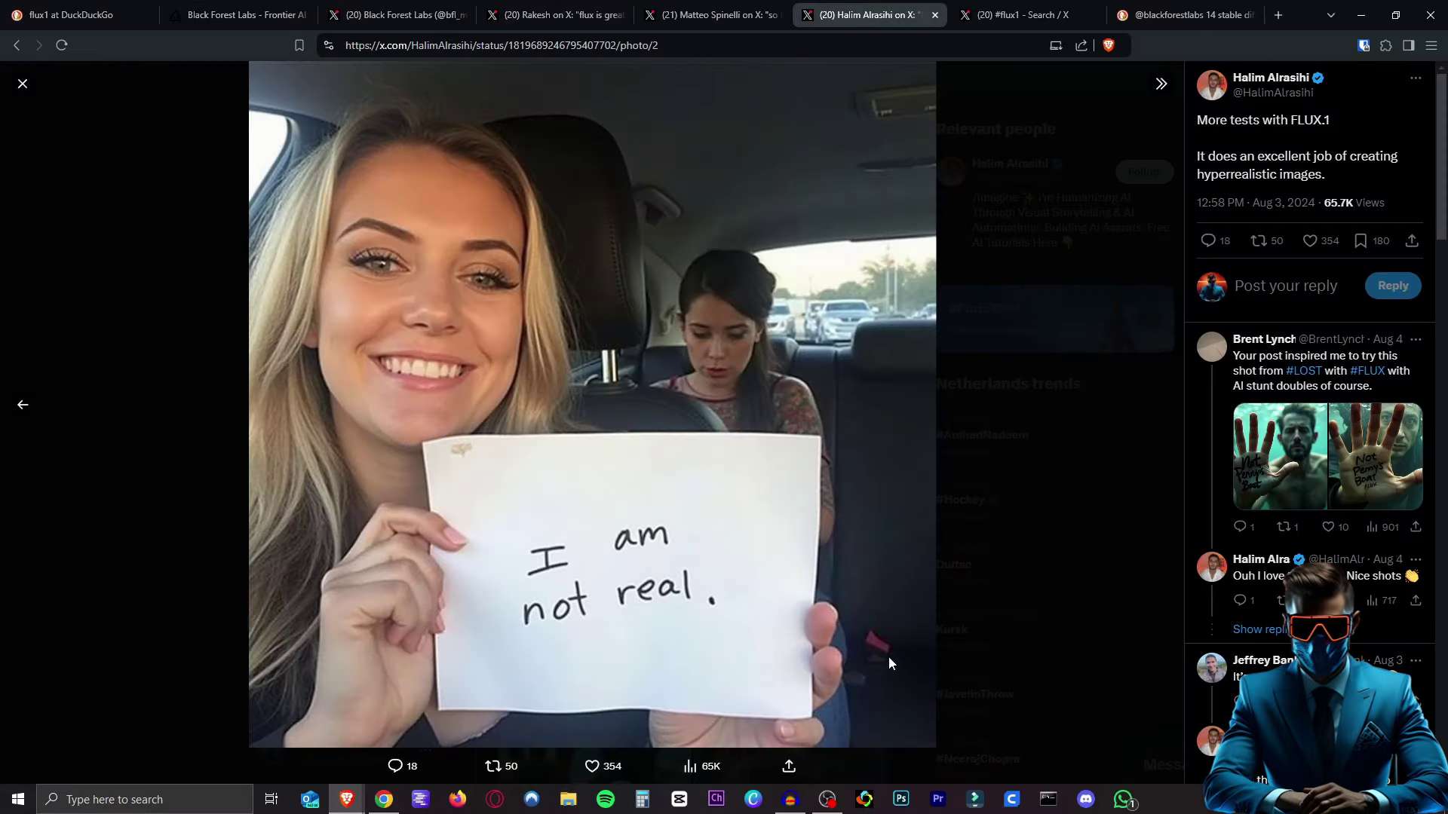
{"action": "key", "text": "ctrl+2"}
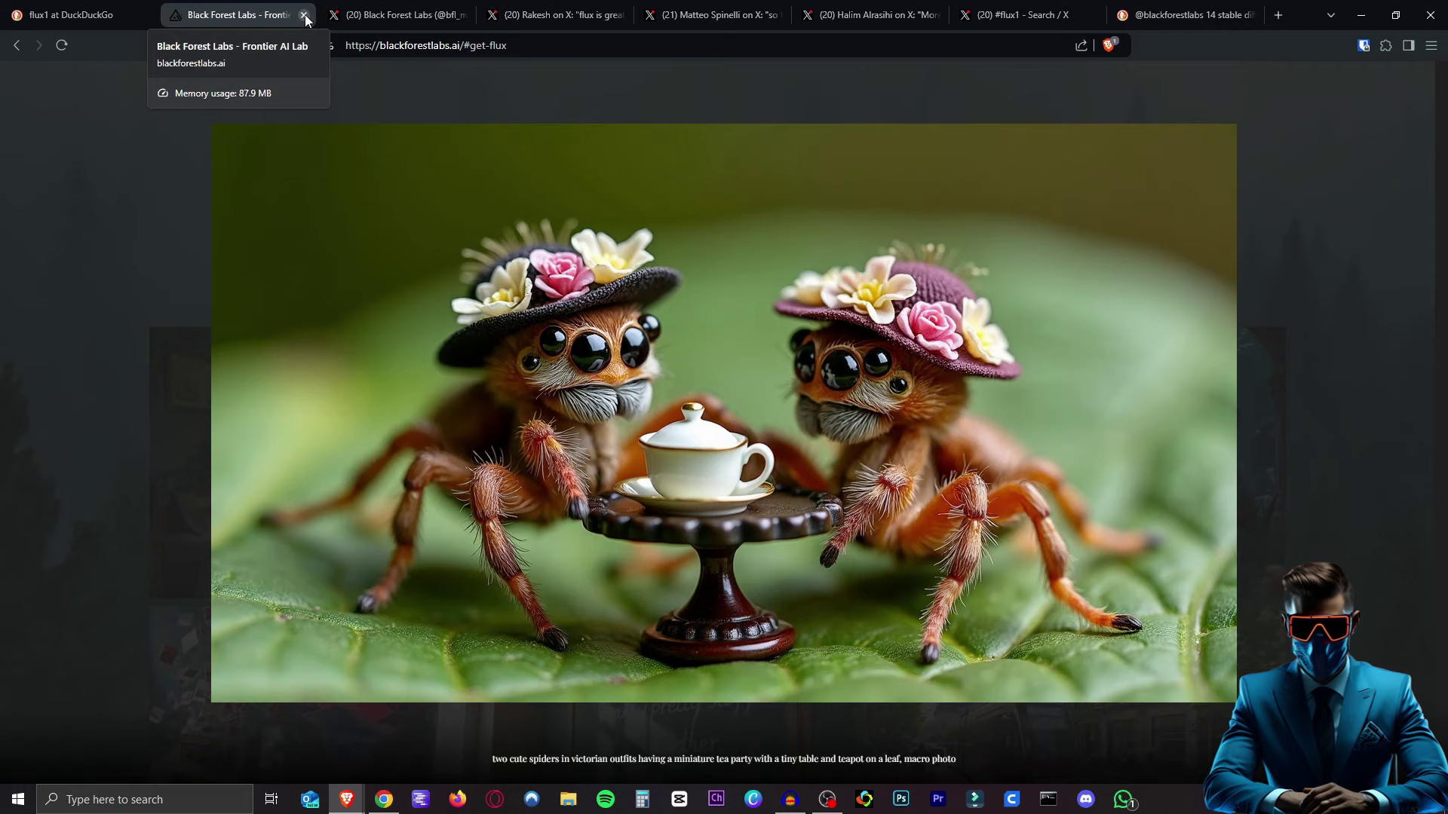
{"action": "key", "text": "ctrl+1"}
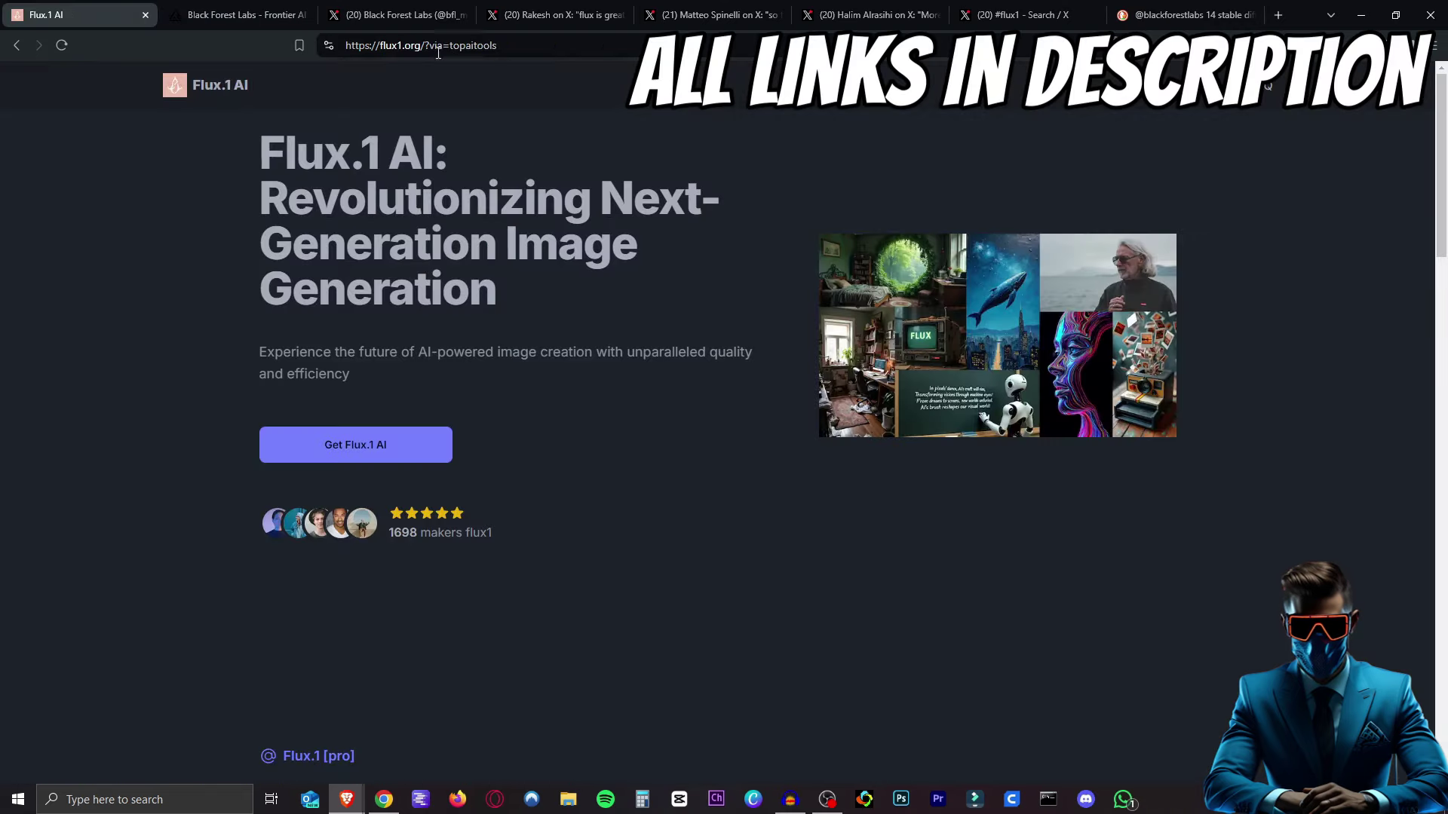
{"action": "scroll", "coordinate": [724, 422], "scroll_direction": "down", "scroll_amount": 5}
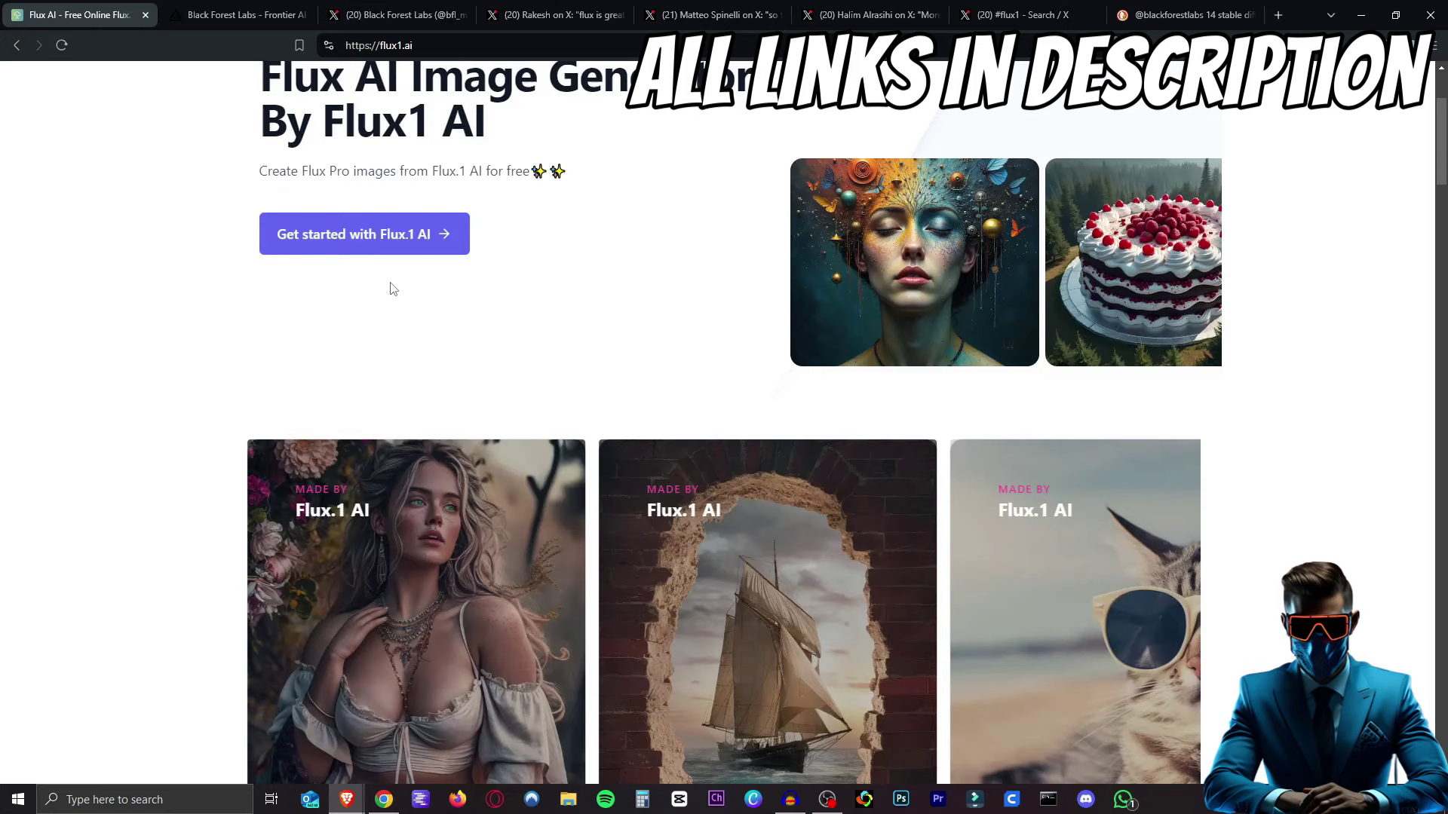
{"action": "key", "text": "ctrl+2"}
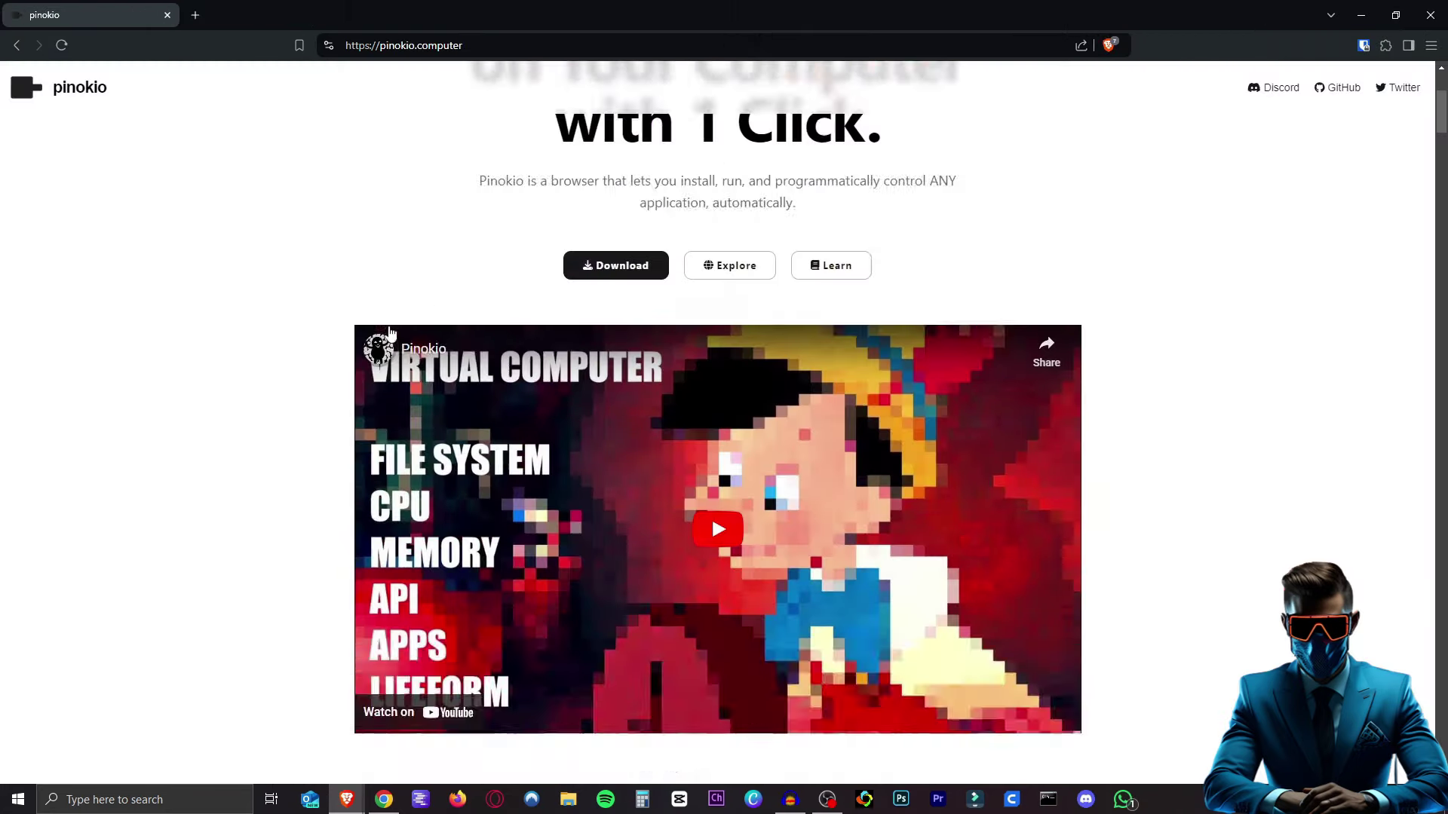
Step: Open the flux-webui card under Verified and browse to its One-Click Install button and Newsfeed
{"action": "scroll", "coordinate": [390, 332], "scroll_direction": "down", "scroll_amount": 9}
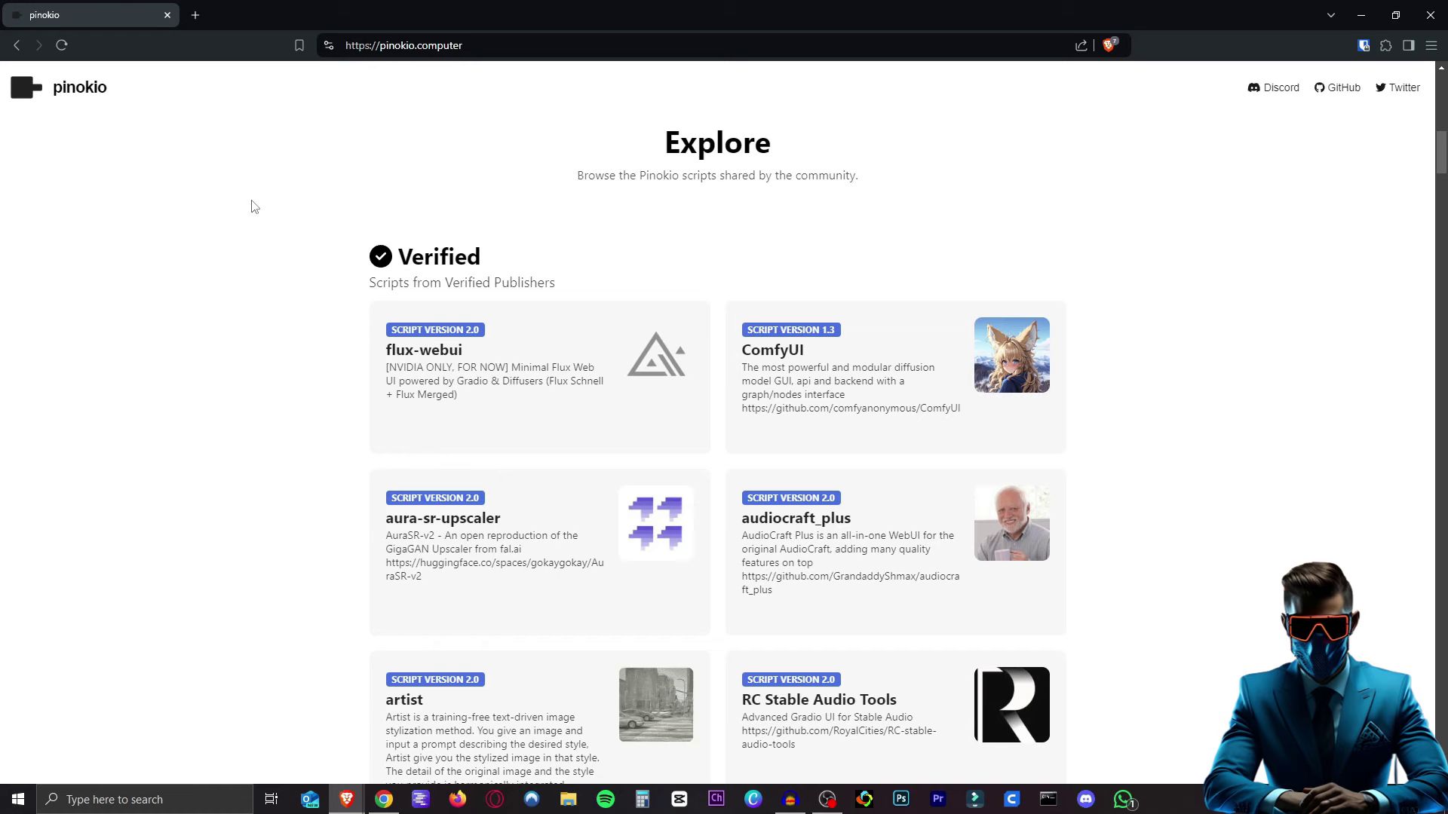
{"action": "left_click", "coordinate": [465, 383]}
{"action": "scroll", "coordinate": [597, 374], "scroll_direction": "down", "scroll_amount": 7}
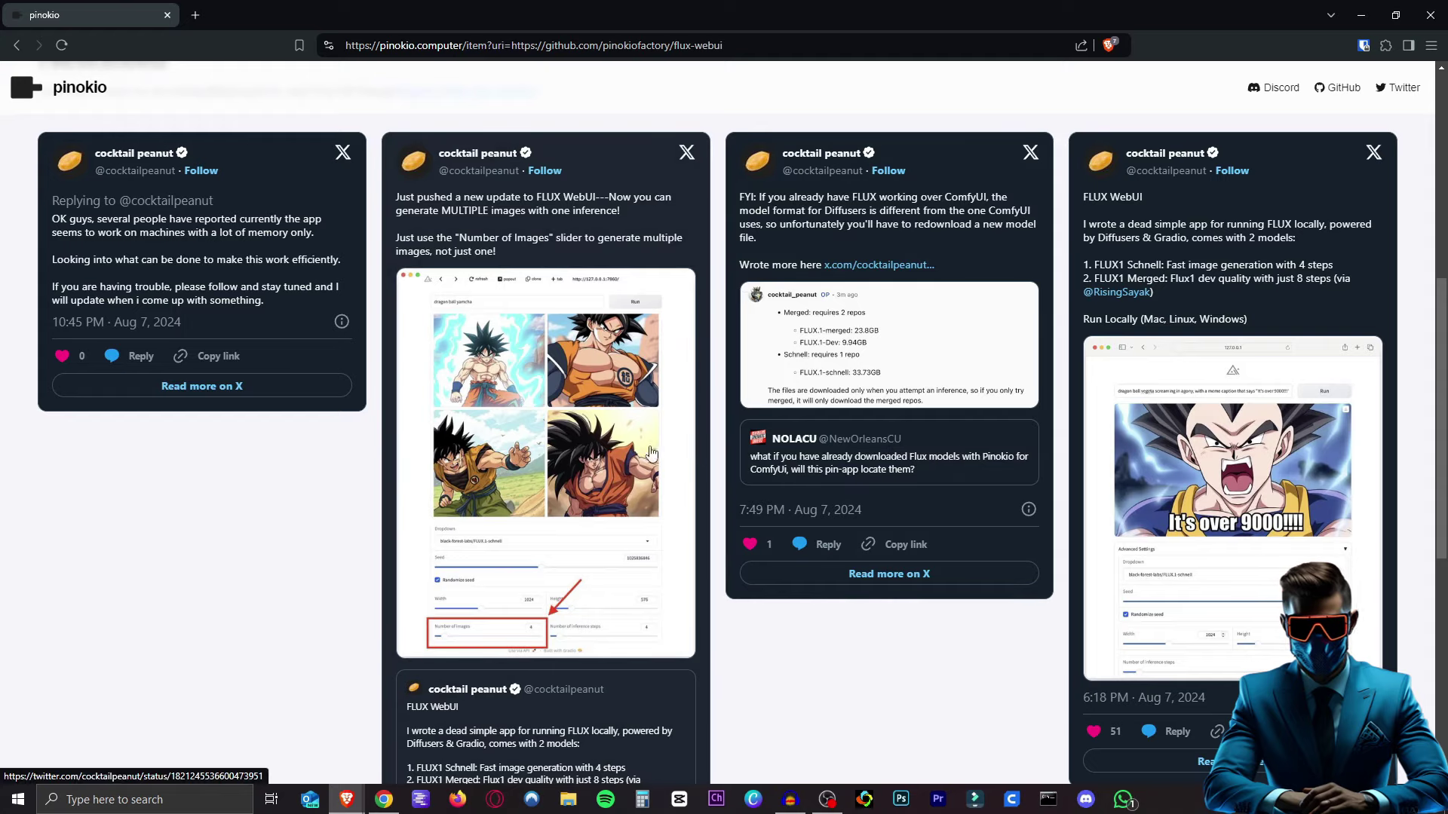
{"action": "scroll", "coordinate": [671, 412], "scroll_direction": "up", "scroll_amount": 5}
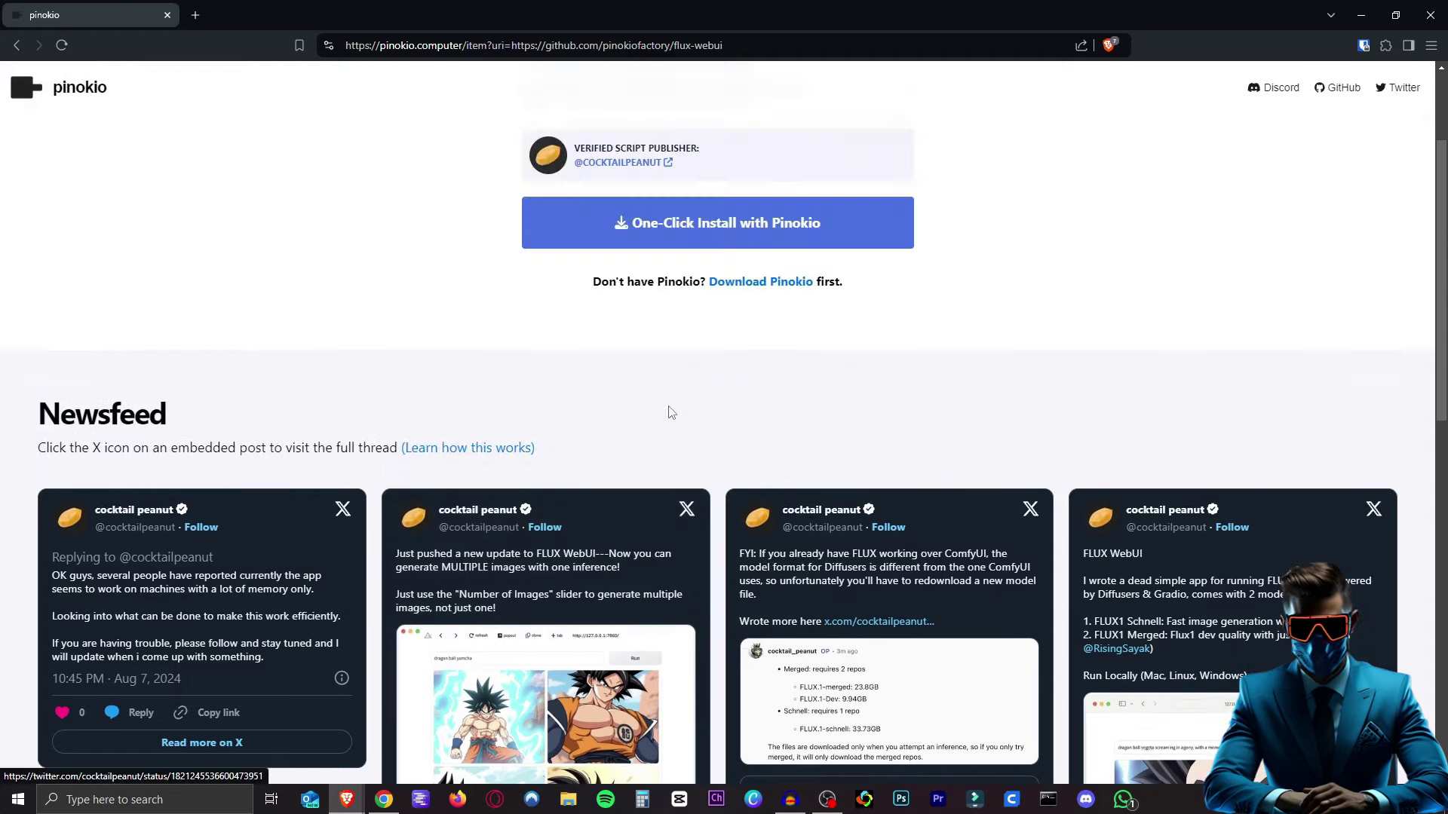
{"action": "scroll", "coordinate": [671, 413], "scroll_direction": "up", "scroll_amount": 3}
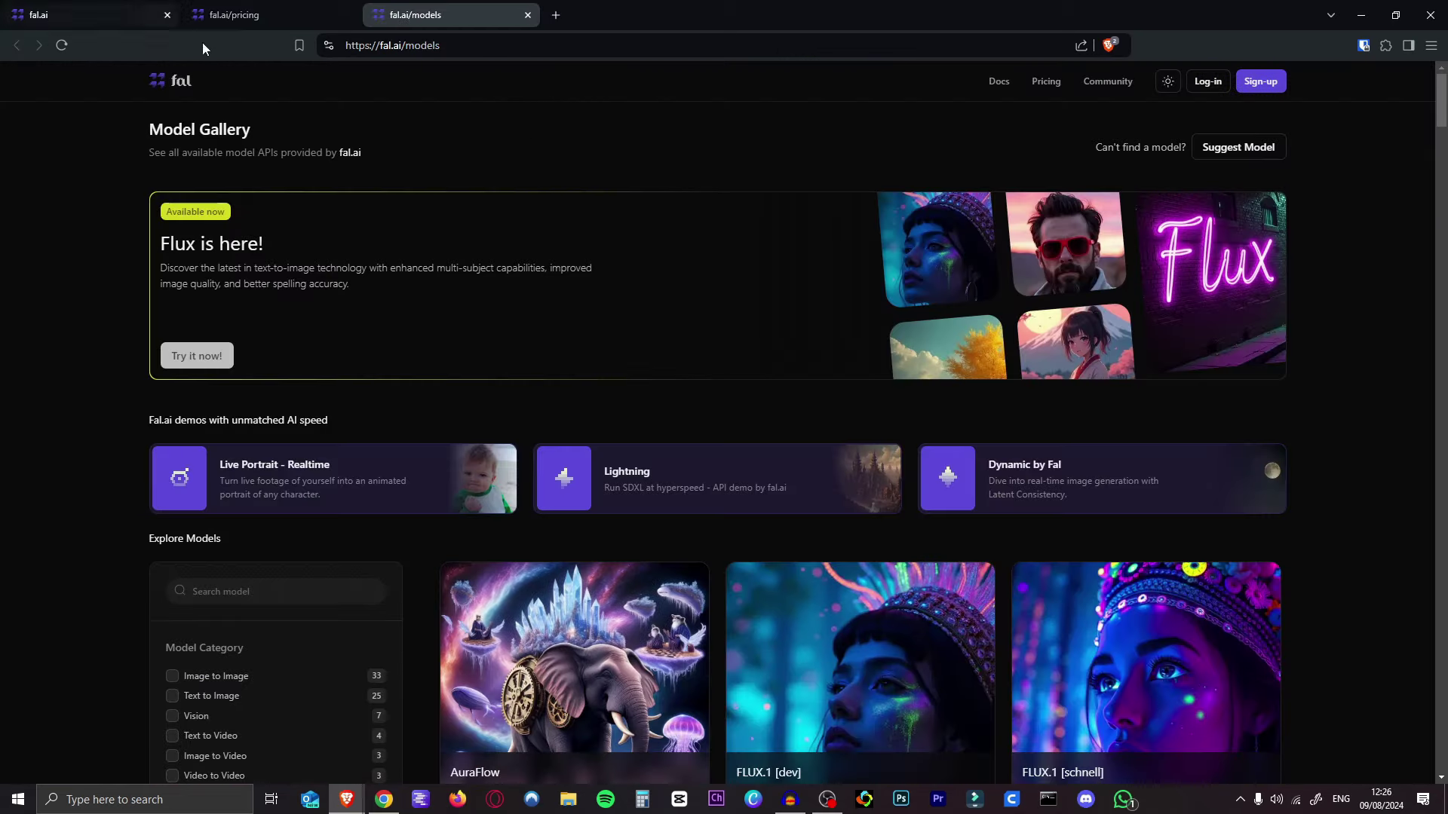
Step: Browse the Explore Models list and open the FLUX.1 [dev] card's playground
{"action": "scroll", "coordinate": [130, 287], "scroll_direction": "down", "scroll_amount": 2}
{"action": "scroll", "coordinate": [510, 365], "scroll_direction": "down", "scroll_amount": 20}
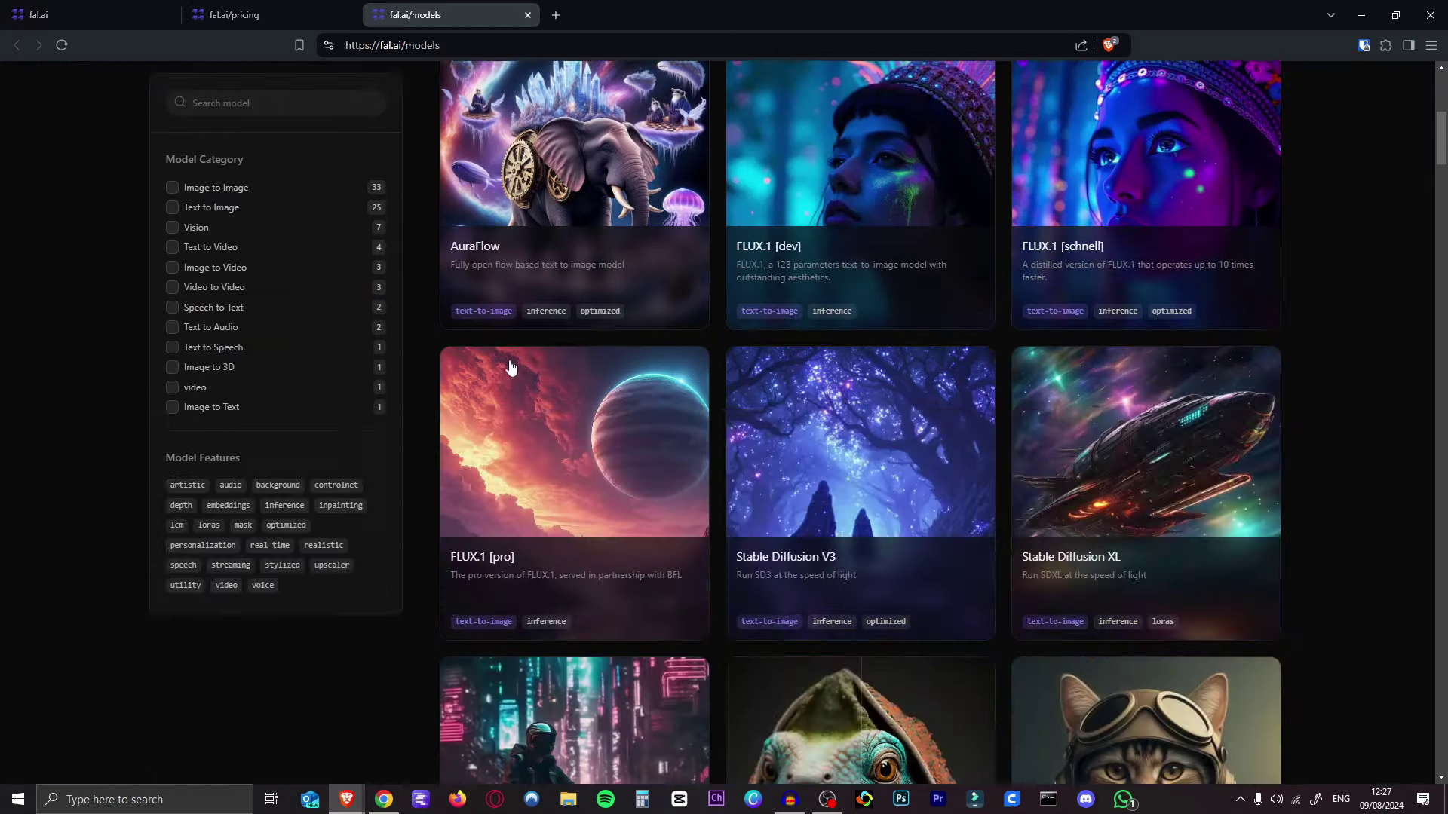
{"action": "scroll", "coordinate": [693, 351], "scroll_direction": "down", "scroll_amount": 9}
{"action": "scroll", "coordinate": [860, 377], "scroll_direction": "up", "scroll_amount": 6}
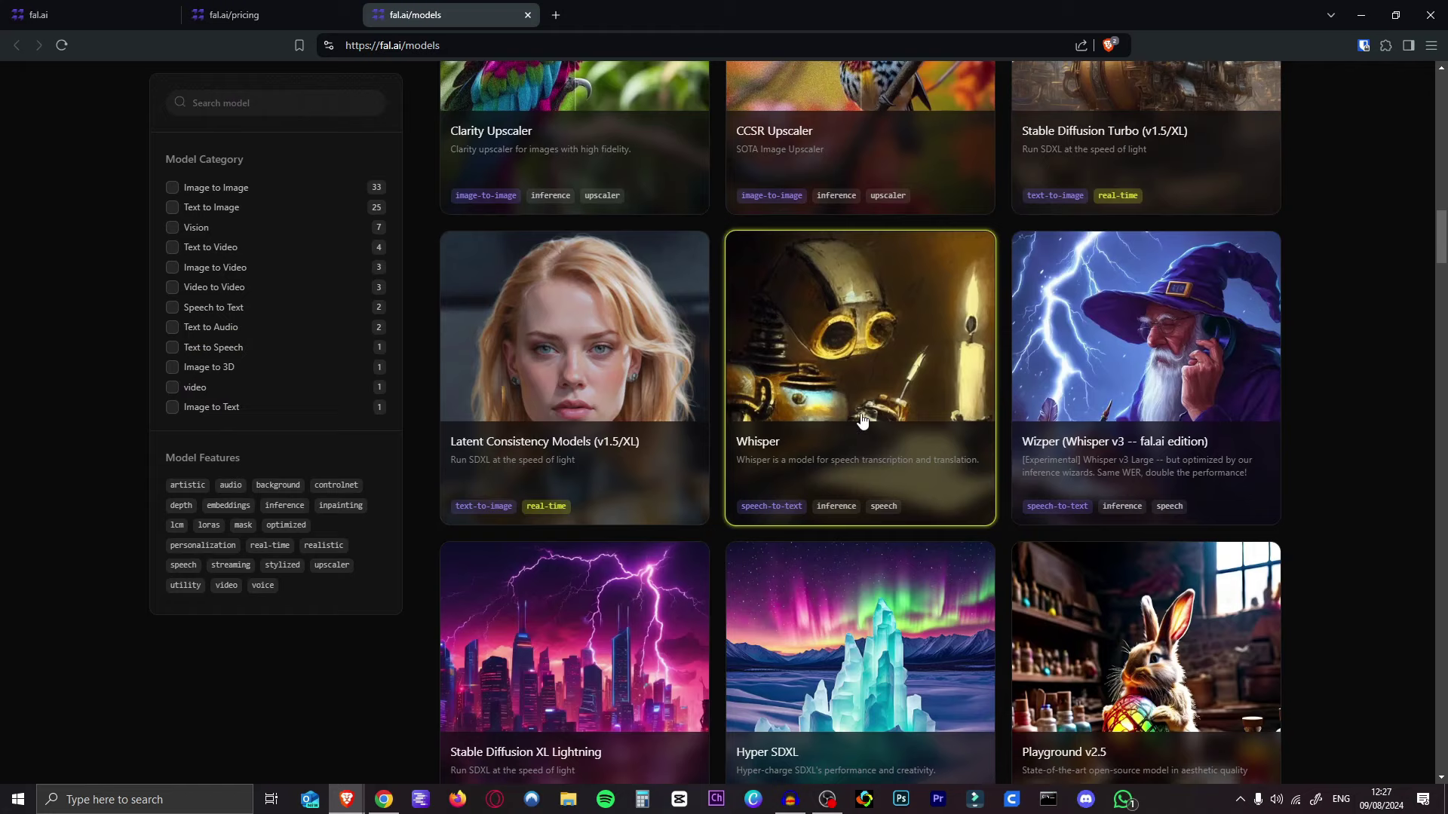
{"action": "scroll", "coordinate": [1309, 305], "scroll_direction": "up", "scroll_amount": 5}
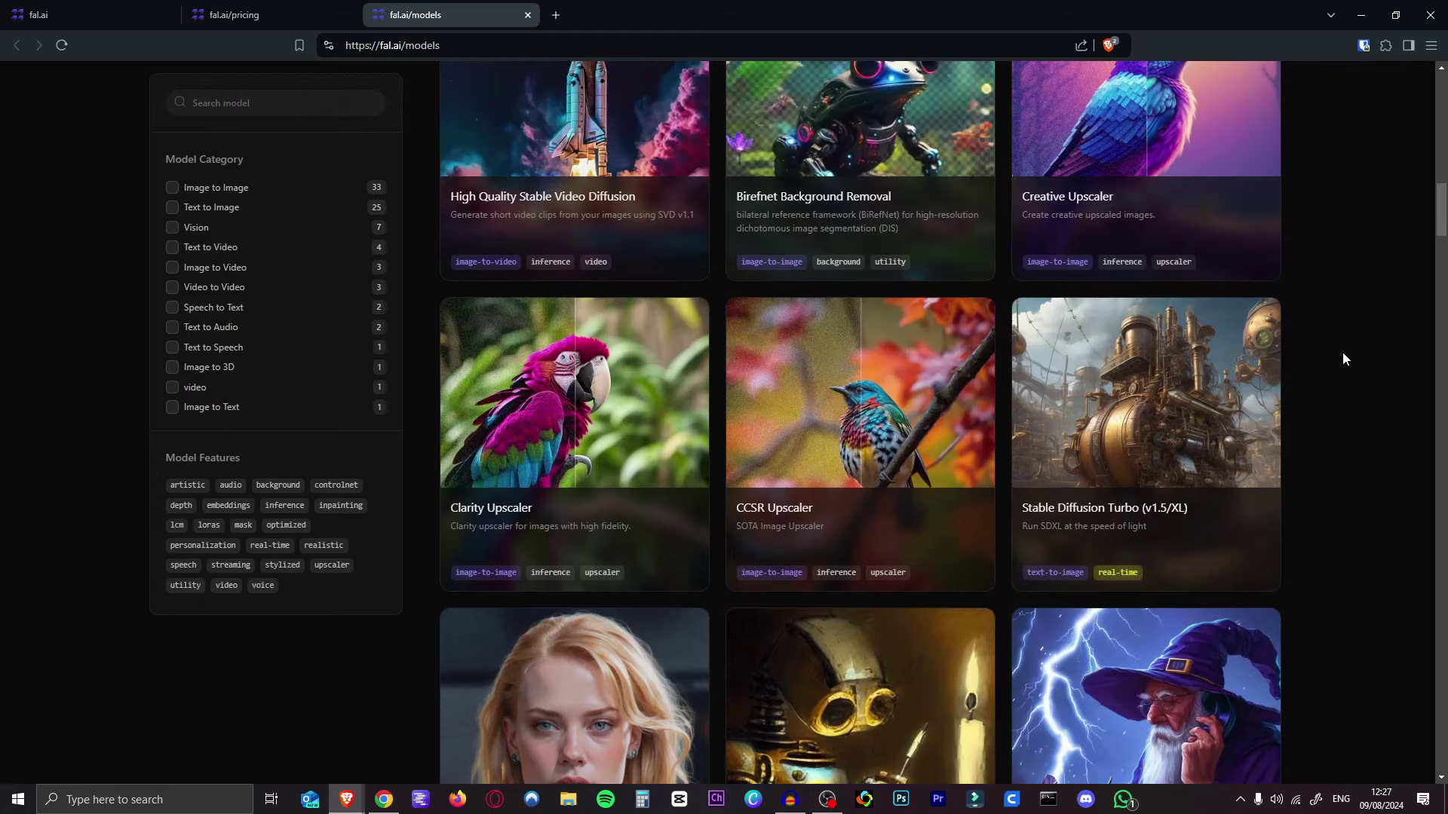
{"action": "scroll", "coordinate": [1346, 335], "scroll_direction": "up", "scroll_amount": 13}
{"action": "scroll", "coordinate": [976, 355], "scroll_direction": "down", "scroll_amount": 8}
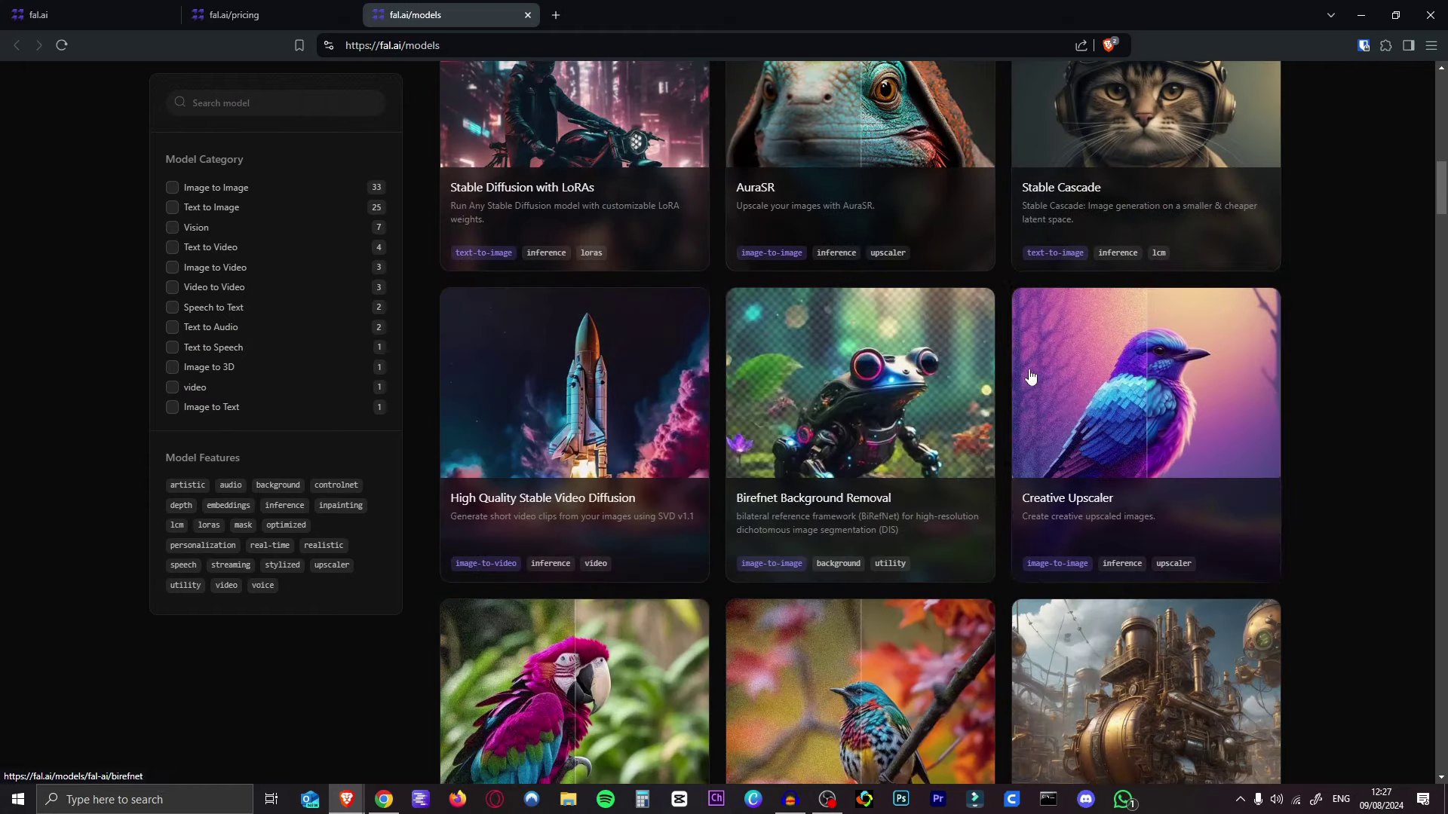
{"action": "scroll", "coordinate": [1343, 491], "scroll_direction": "down", "scroll_amount": 8}
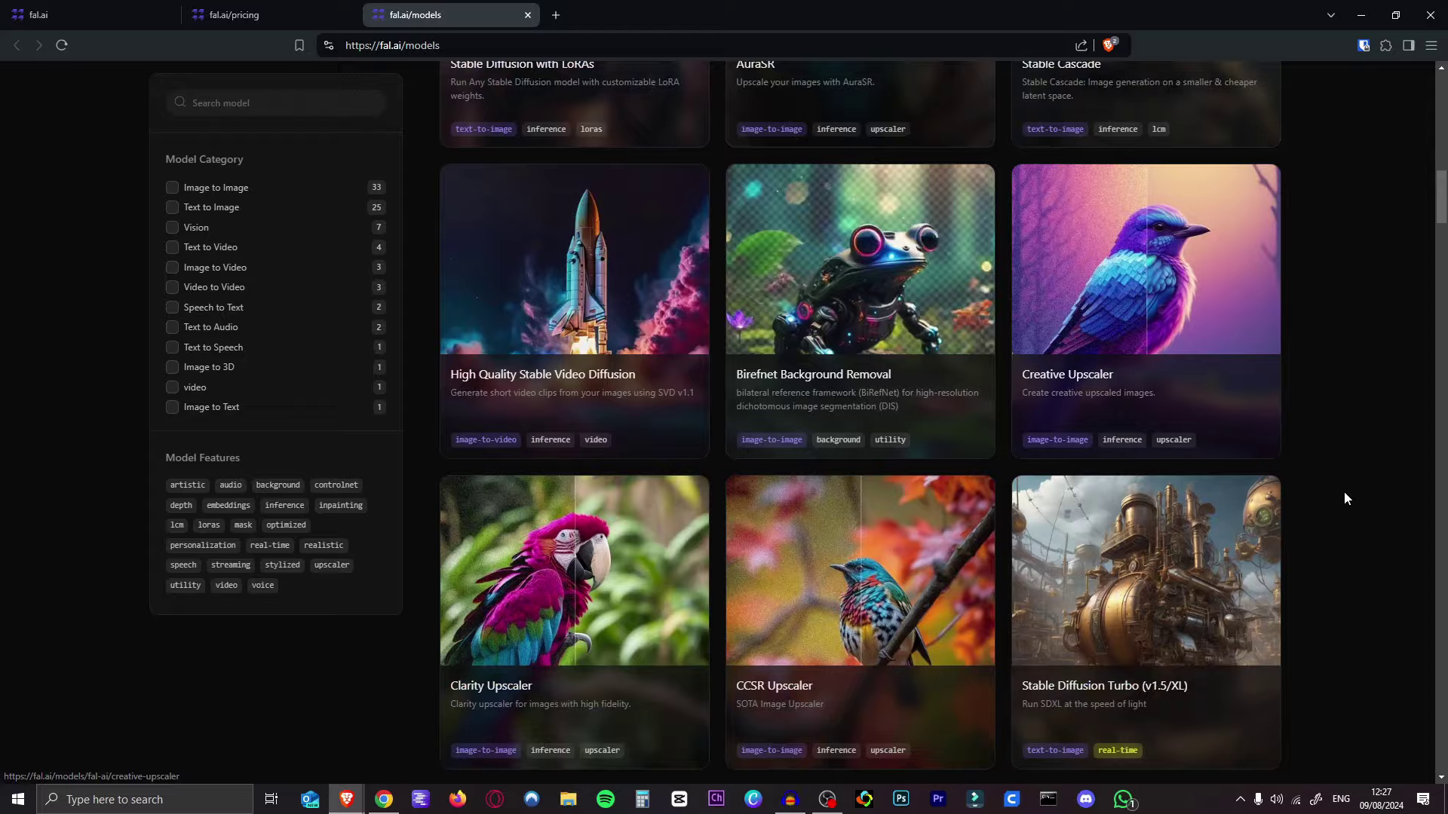
{"action": "scroll", "coordinate": [976, 380], "scroll_direction": "down", "scroll_amount": 6}
{"action": "scroll", "coordinate": [980, 362], "scroll_direction": "down", "scroll_amount": 10}
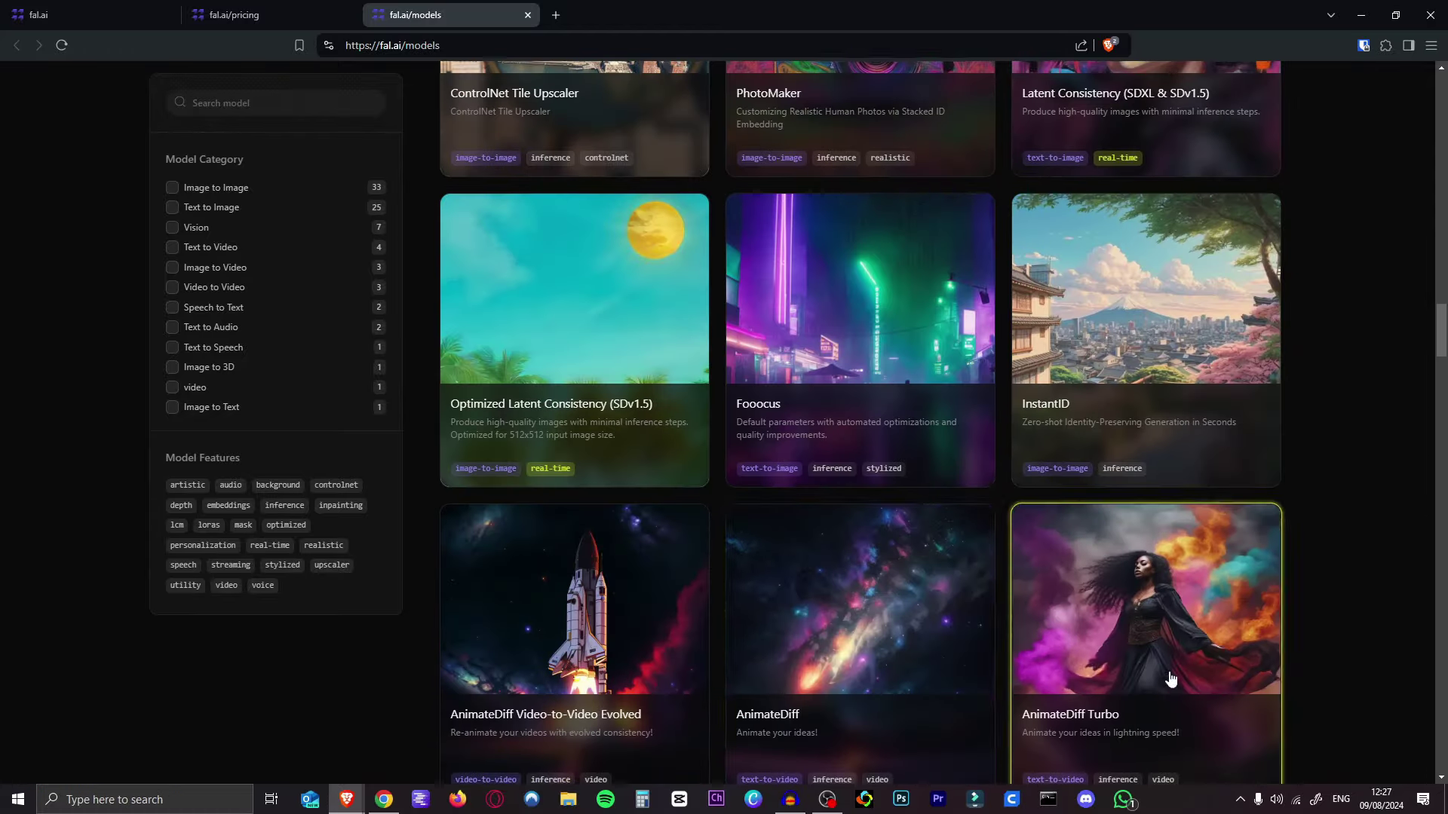
{"action": "scroll", "coordinate": [1022, 356], "scroll_direction": "up", "scroll_amount": 15}
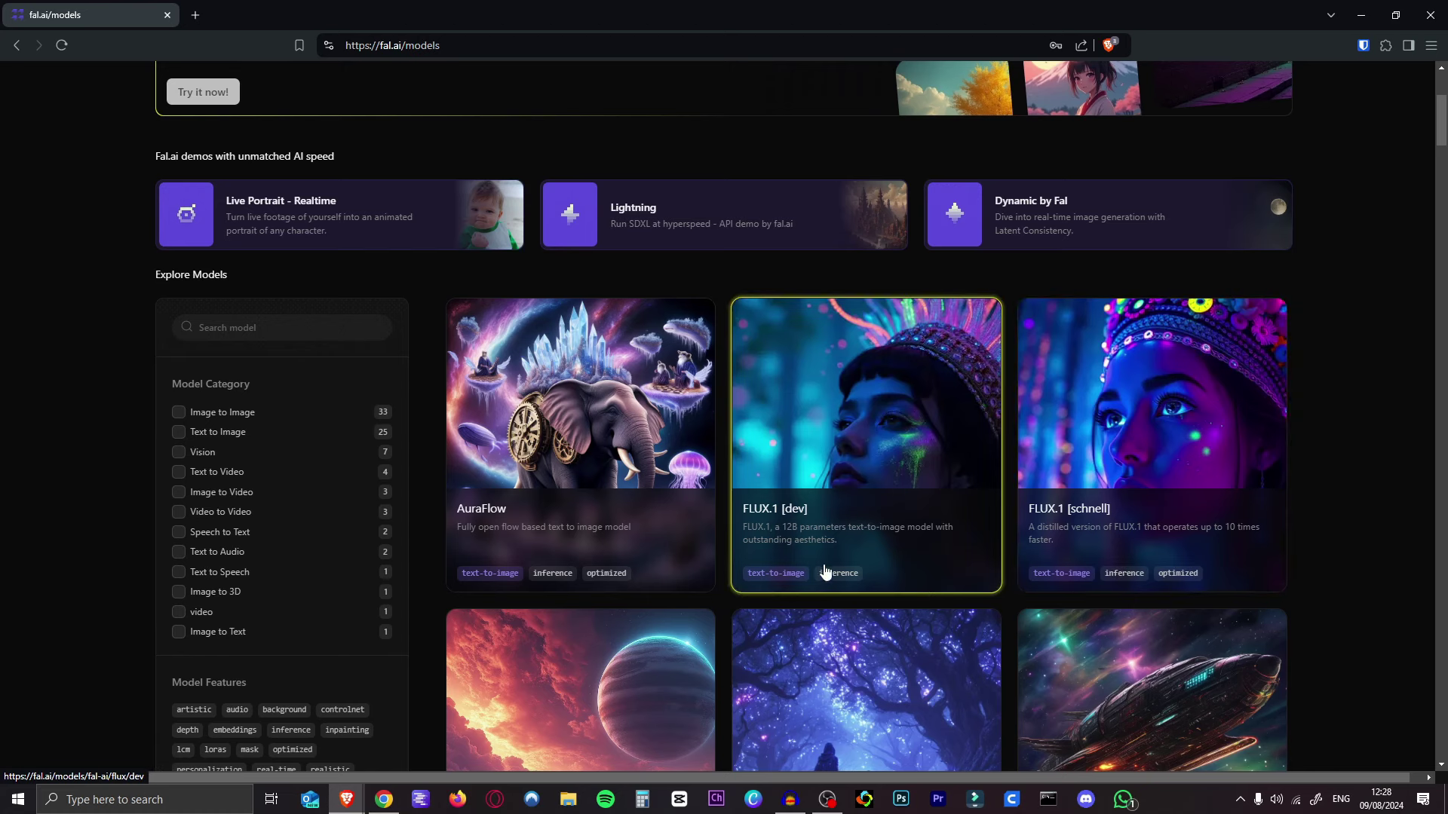
{"action": "left_click", "coordinate": [852, 435]}
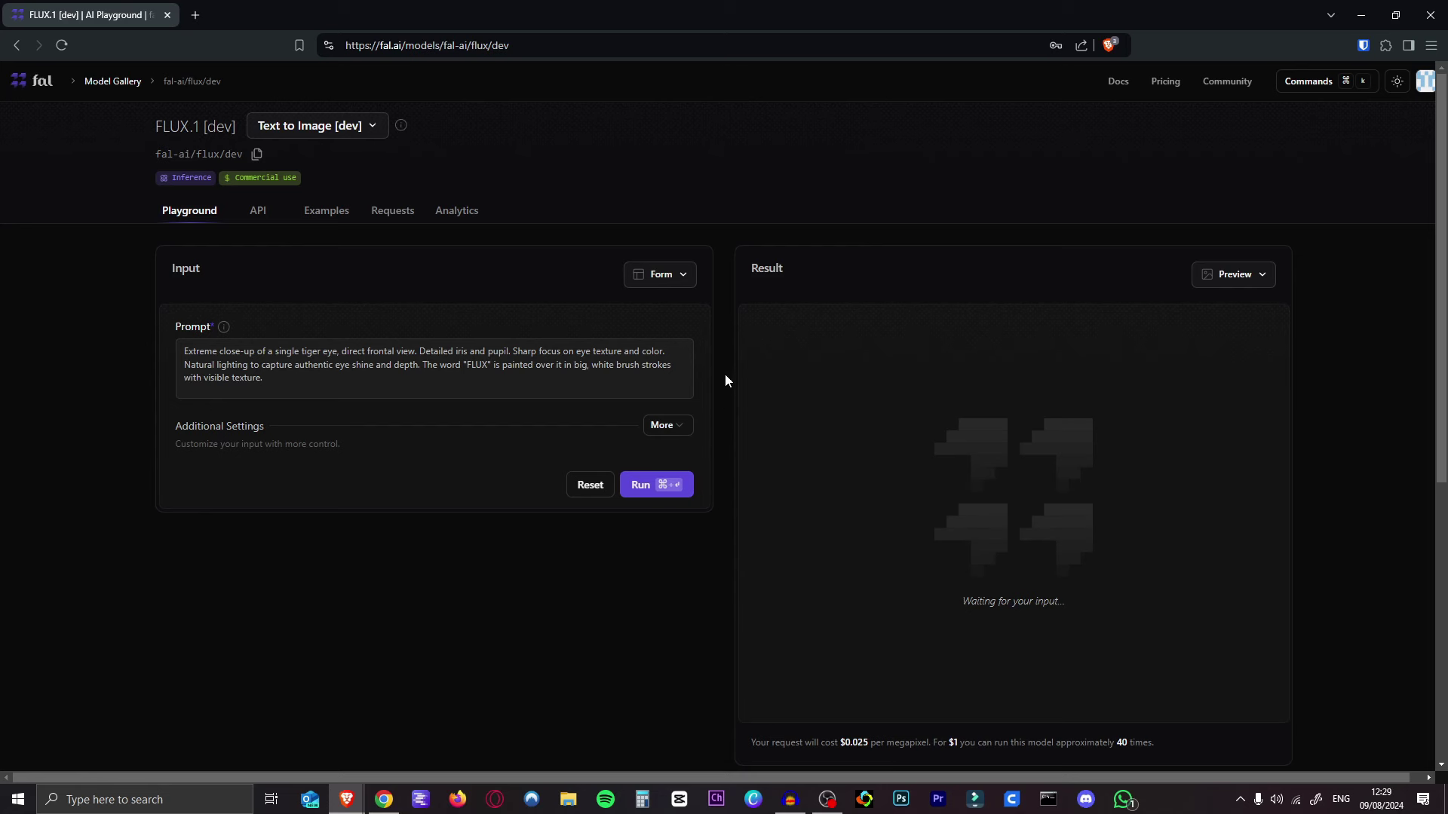
Step: Expand the extra settings and keep Landscape 4:3 as the image size for the llama skateboard prompt
{"action": "left_click", "coordinate": [667, 425]}
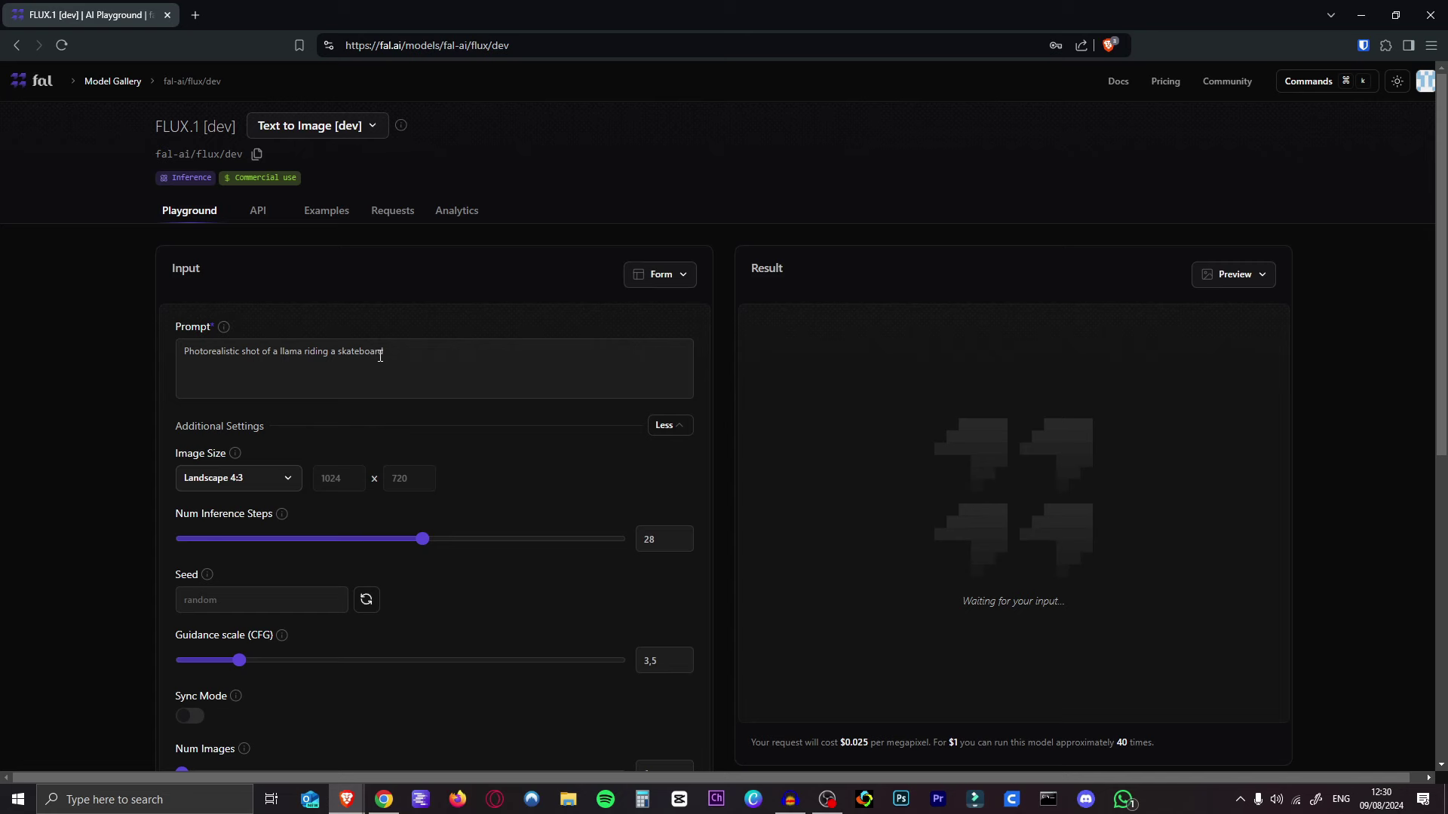
{"action": "left_click", "coordinate": [271, 482]}
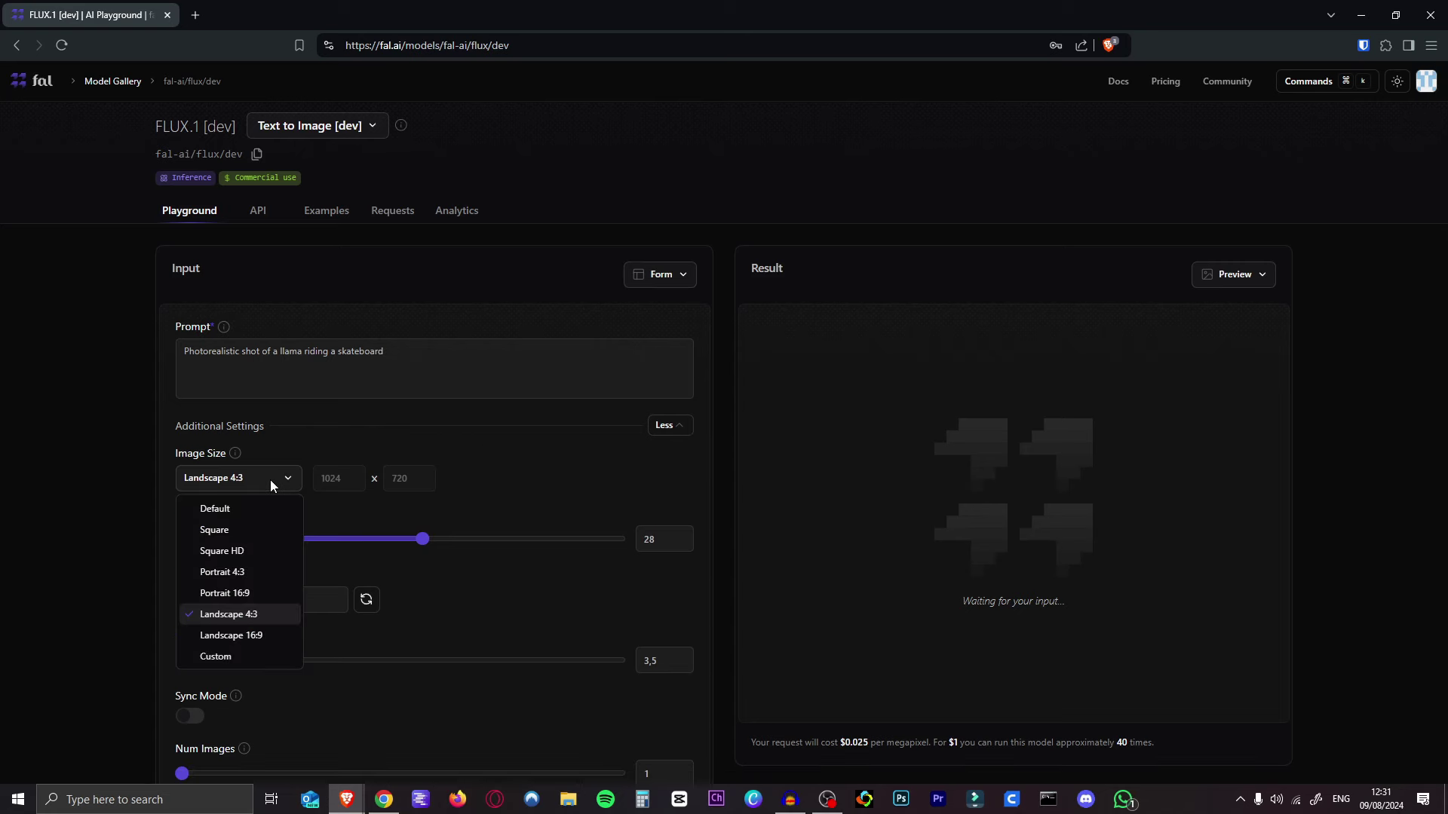
{"action": "left_click", "coordinate": [272, 477]}
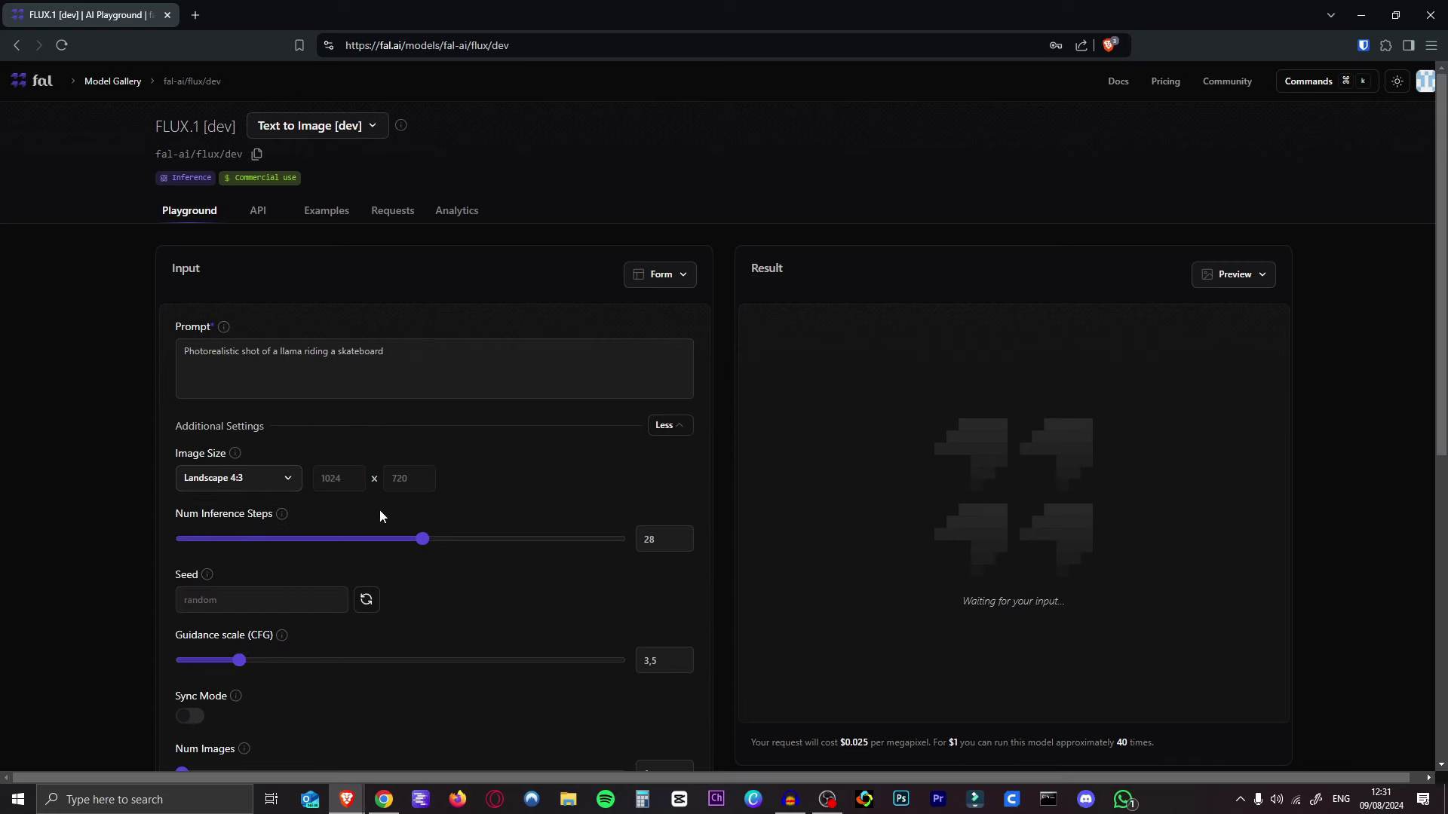
{"action": "scroll", "coordinate": [445, 515], "scroll_direction": "down", "scroll_amount": 2}
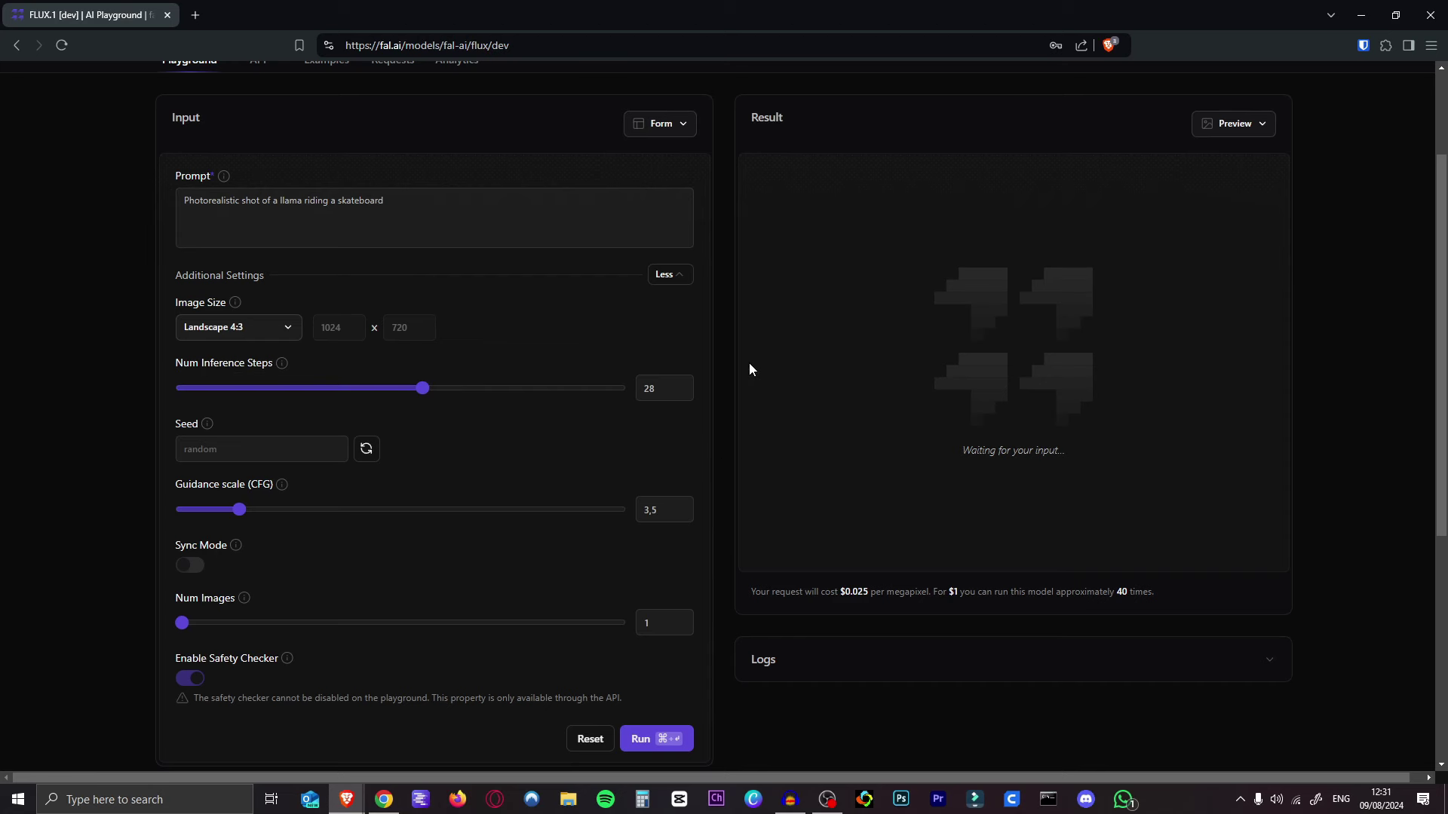
{"action": "scroll", "coordinate": [898, 310], "scroll_direction": "down", "scroll_amount": 1}
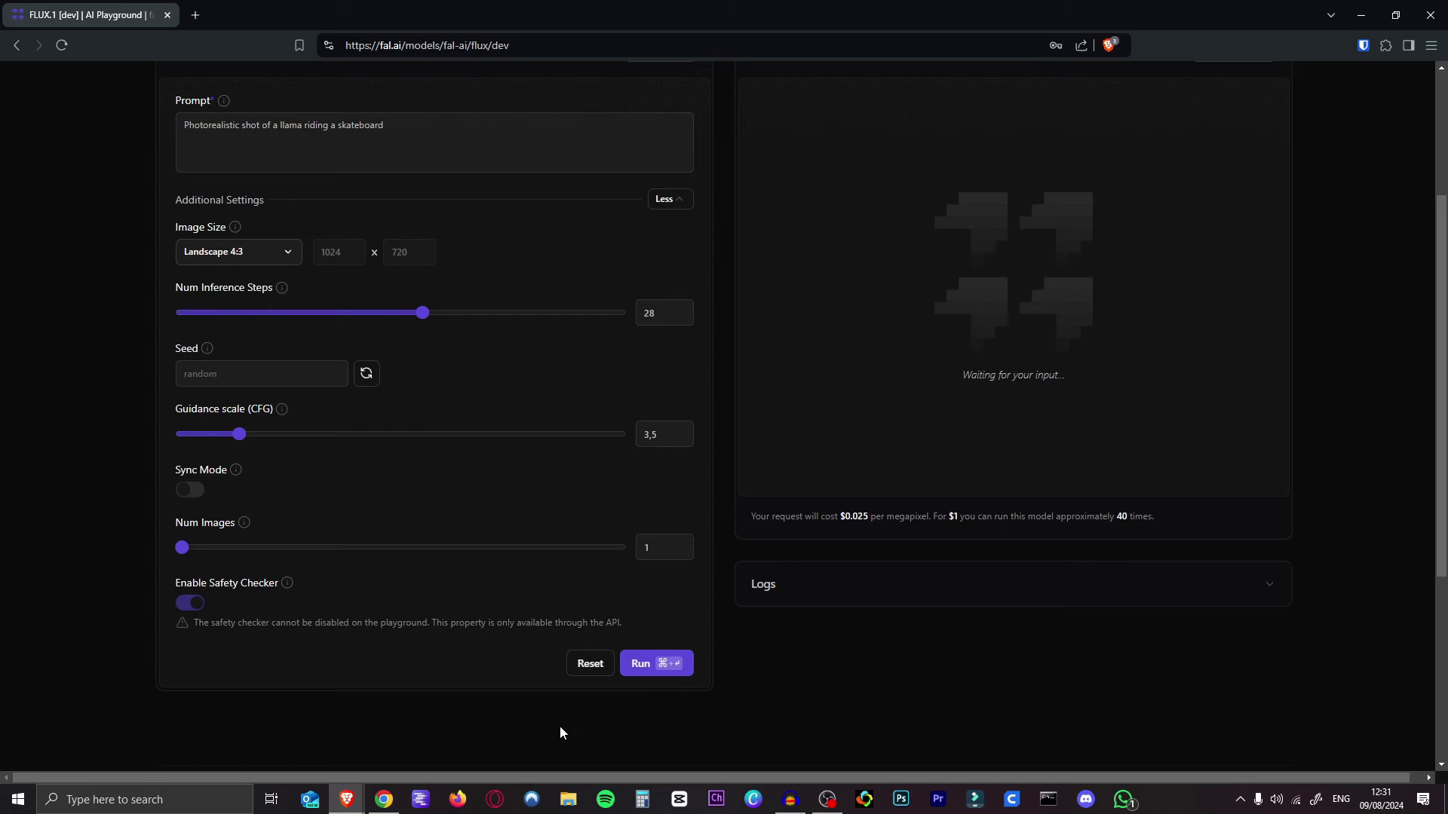
Step: Generate the llama-on-a-skateboard image and inspect it full size in a new tab
{"action": "left_click", "coordinate": [646, 667]}
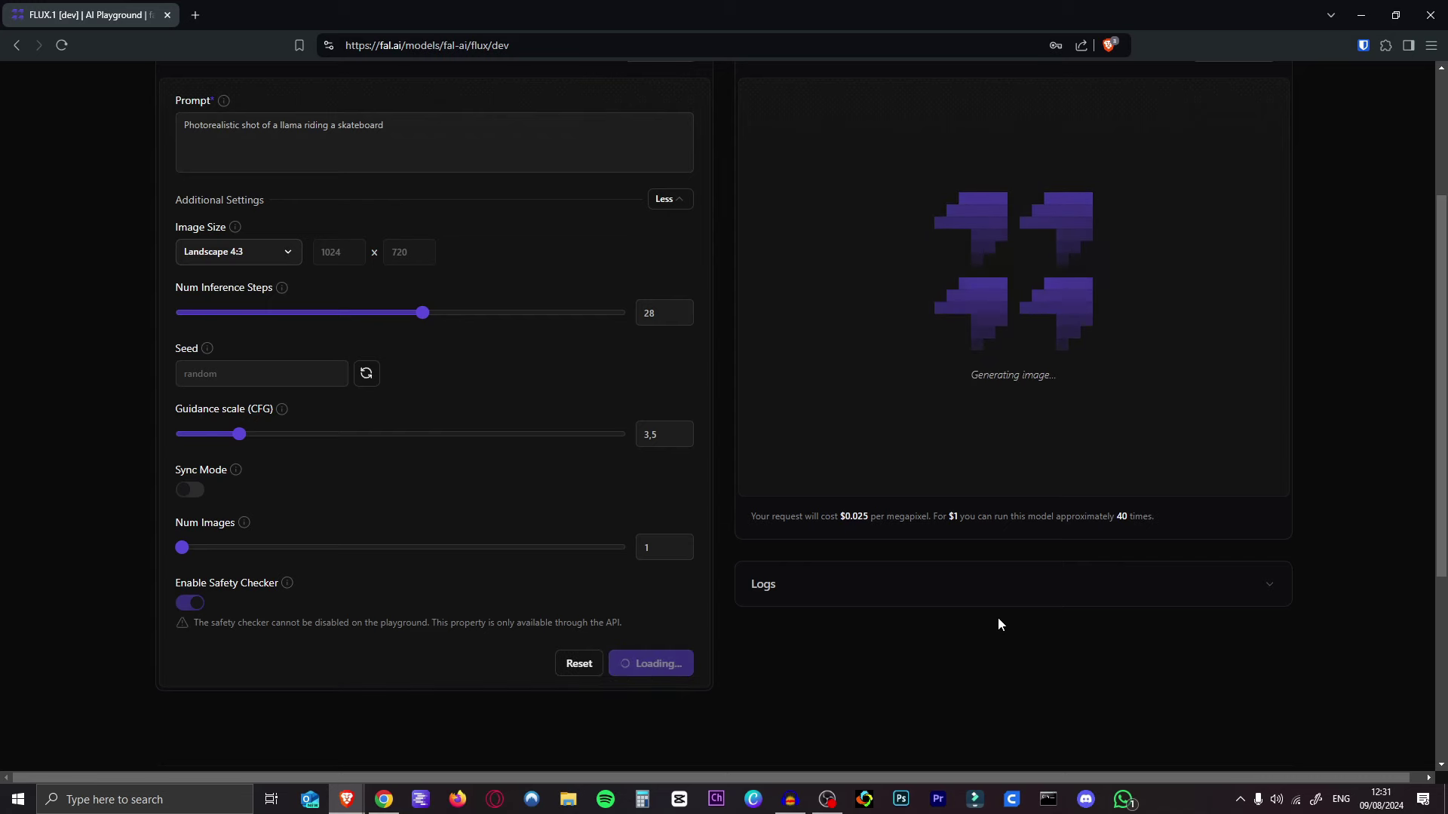
{"action": "scroll", "coordinate": [1088, 641], "scroll_direction": "up", "scroll_amount": 3}
{"action": "scroll", "coordinate": [1302, 609], "scroll_direction": "down", "scroll_amount": 2}
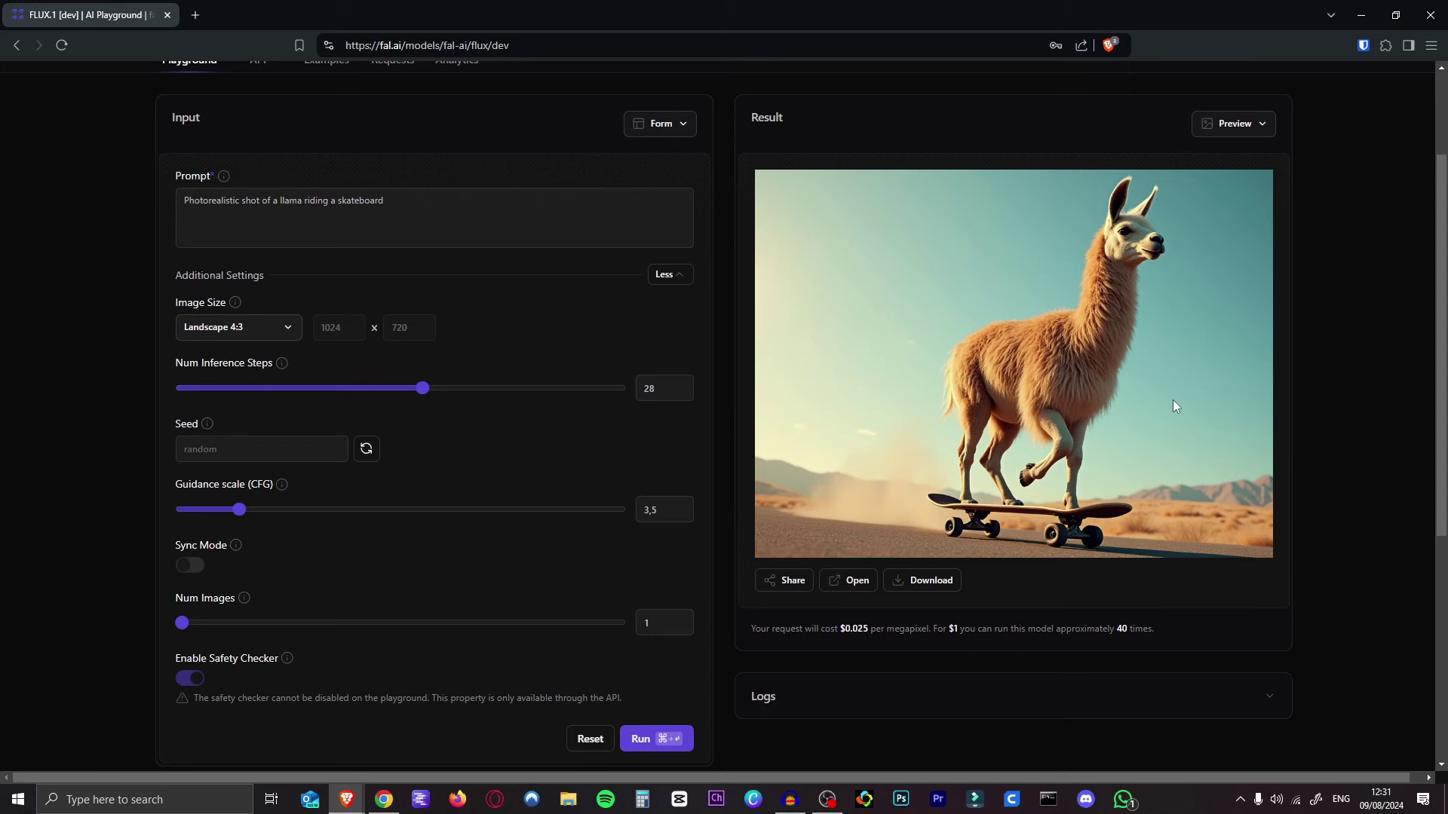
{"action": "left_click", "coordinate": [853, 580]}
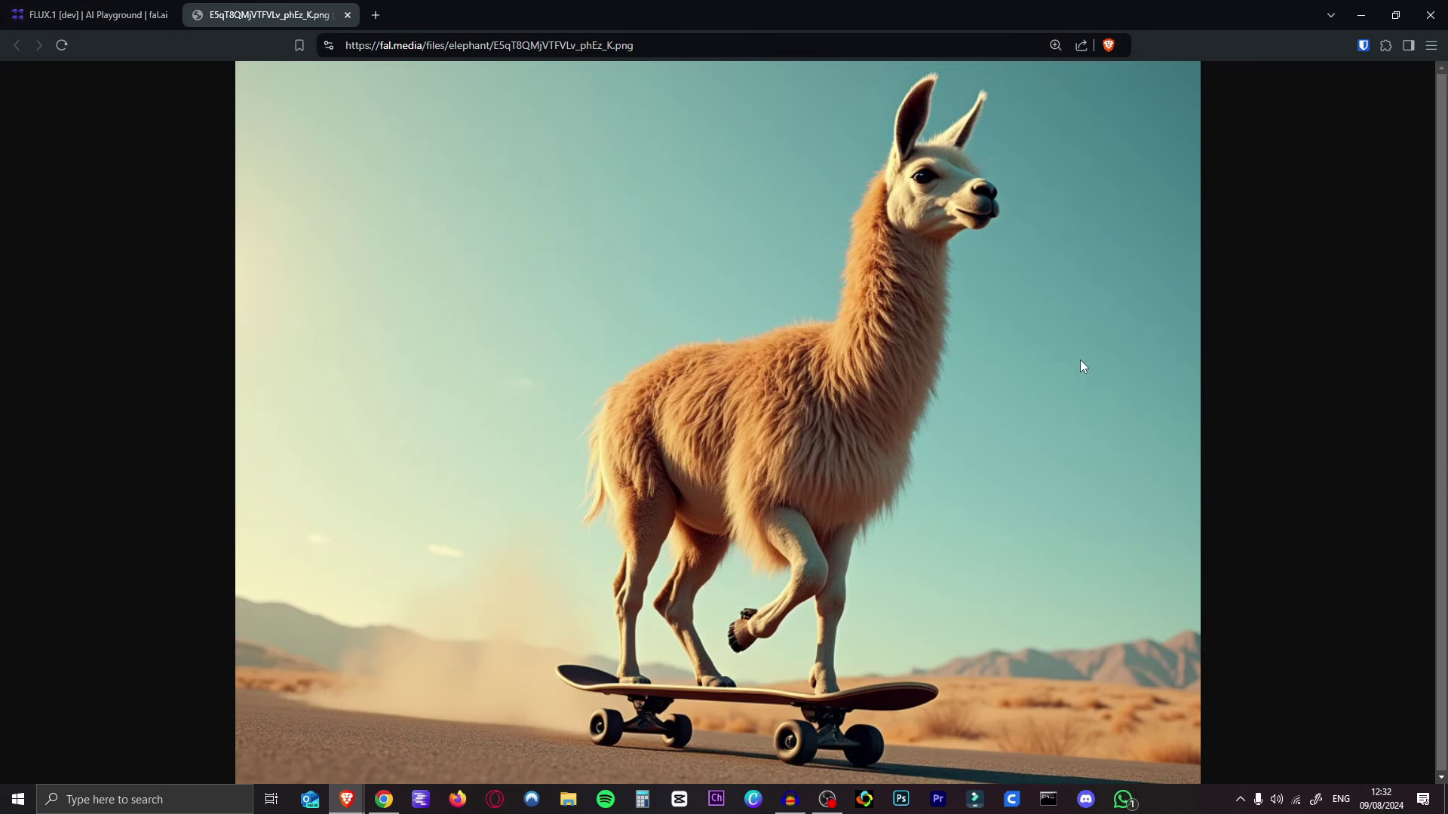
{"action": "scroll", "coordinate": [1086, 264], "scroll_direction": "up", "scroll_amount": 3, "text": "ctrl"}
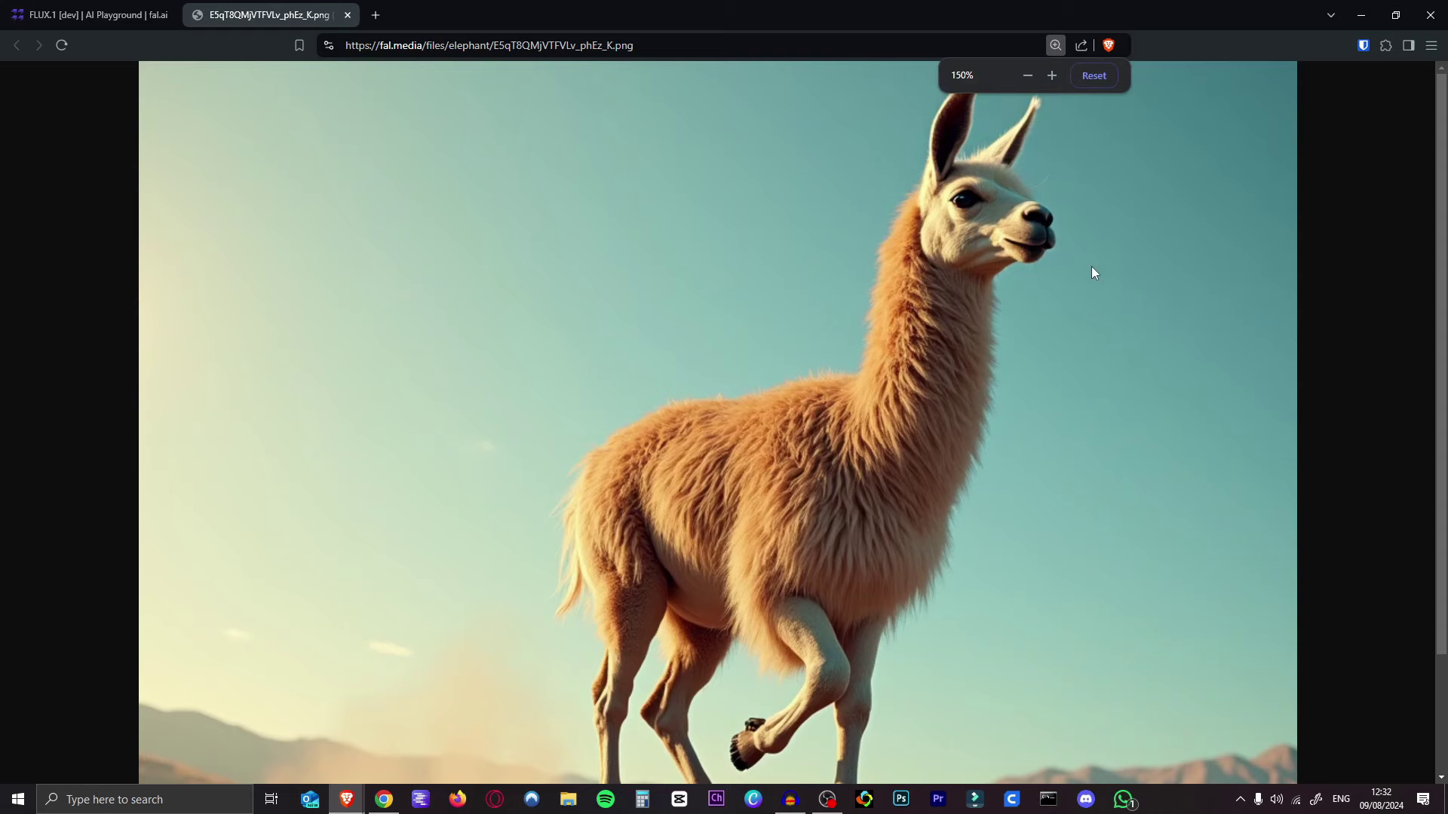
{"action": "scroll", "coordinate": [830, 218], "scroll_direction": "down", "scroll_amount": 3, "text": "ctrl"}
{"action": "left_click", "coordinate": [347, 16]}
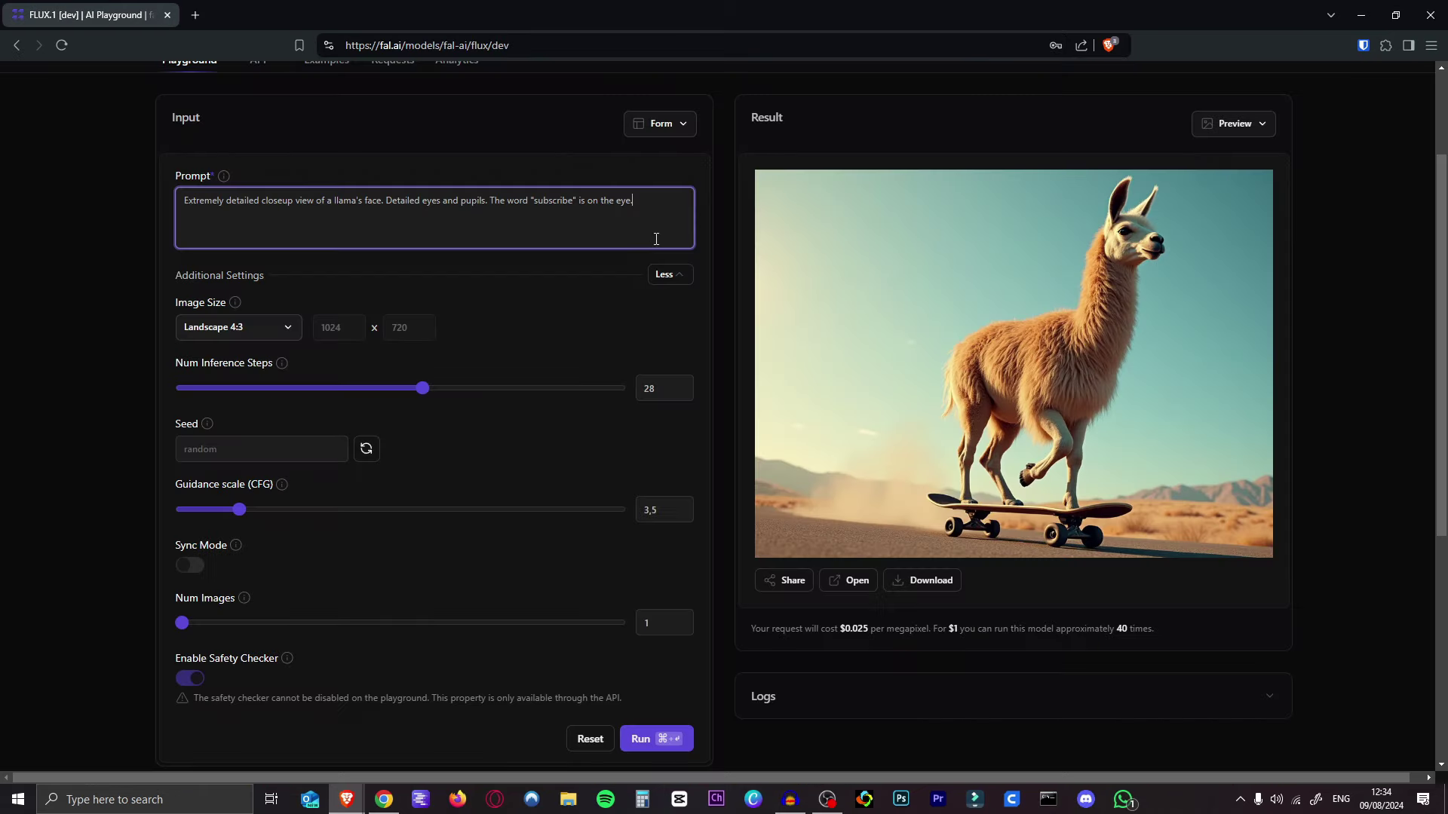
Step: Generate the close-up llama eye image until 'subscribe' is spelled correctly and view it full size
{"action": "left_click", "coordinate": [641, 739]}
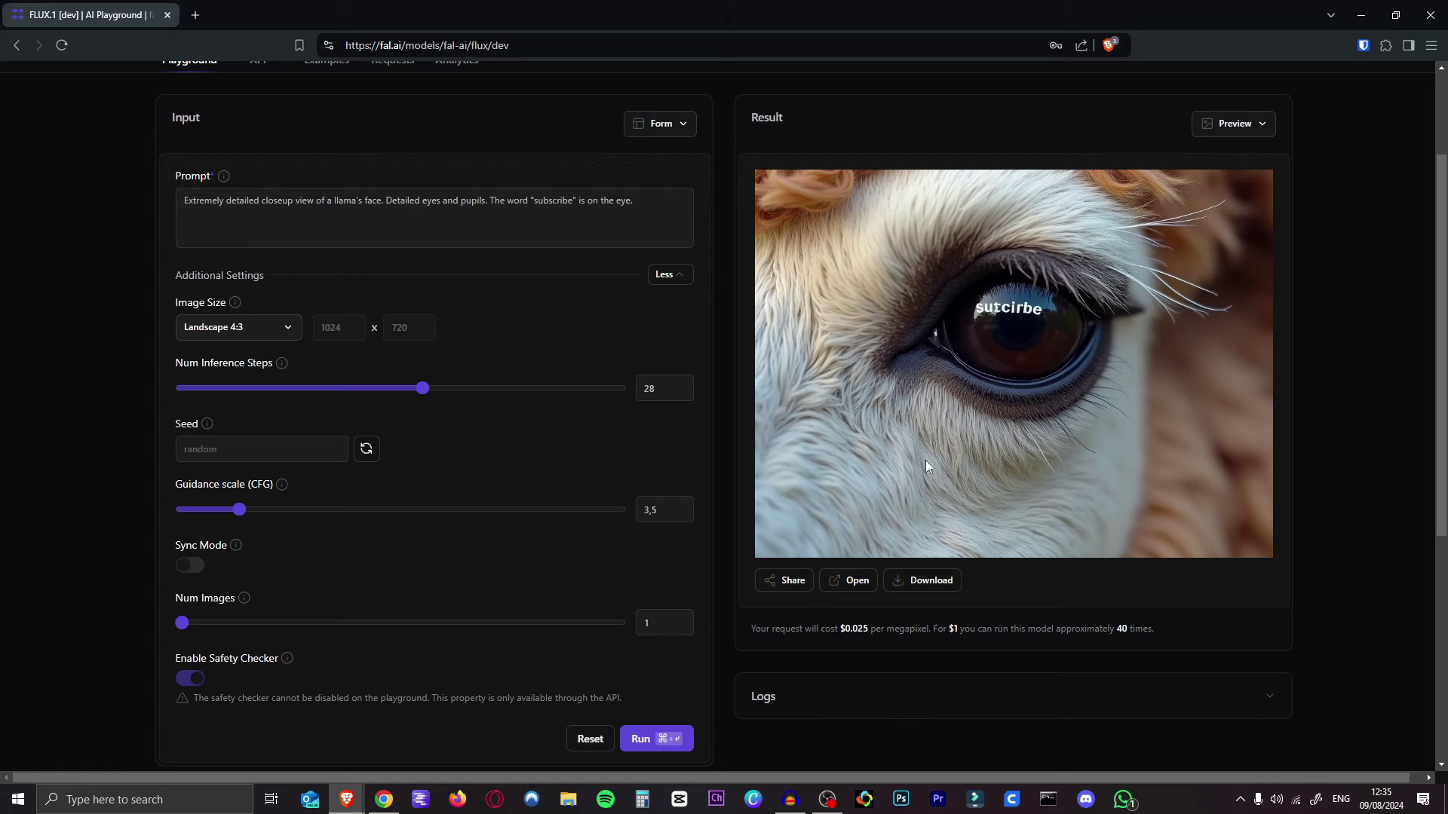
{"action": "left_click", "coordinate": [645, 740]}
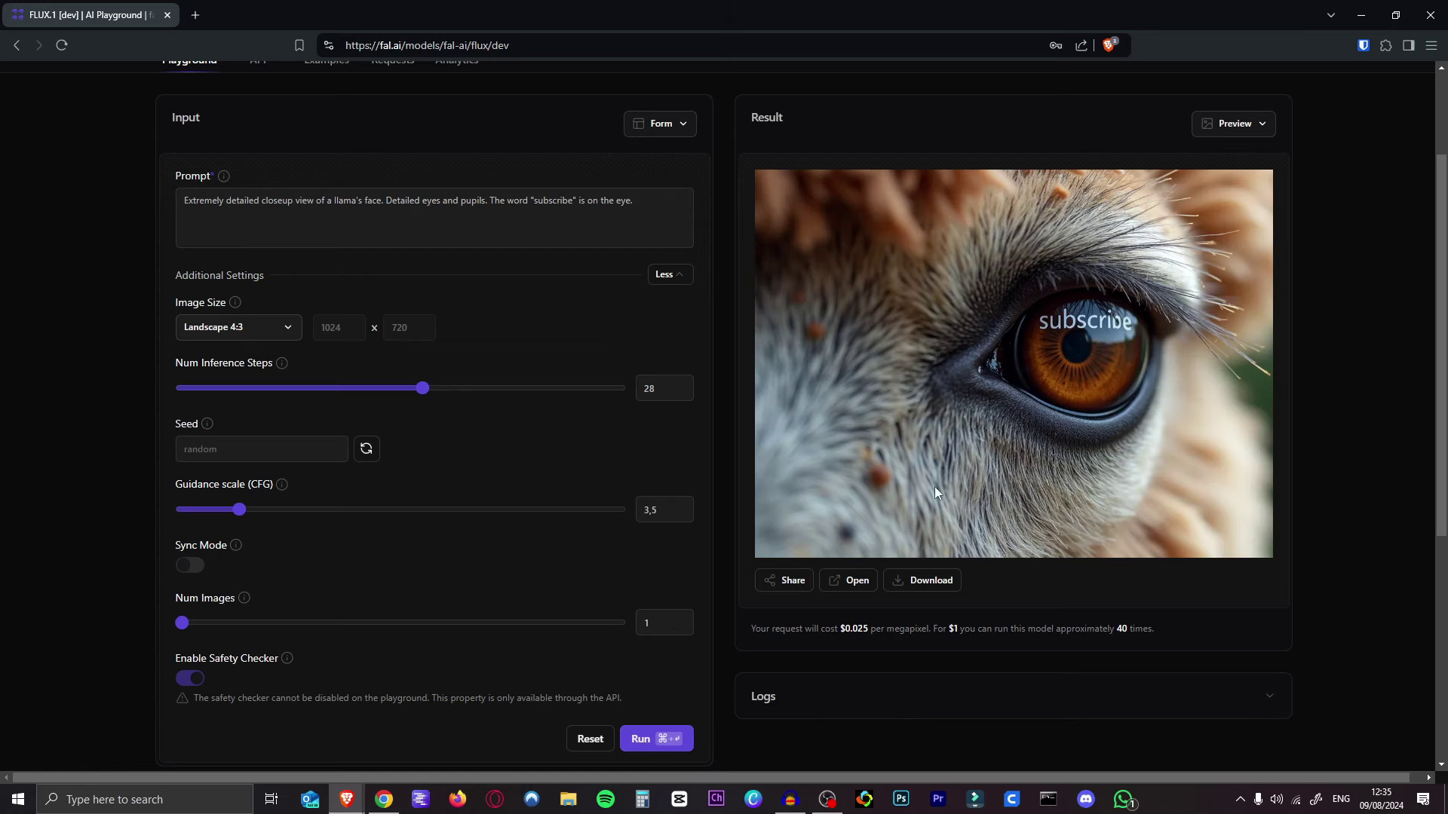
{"action": "left_click", "coordinate": [857, 580]}
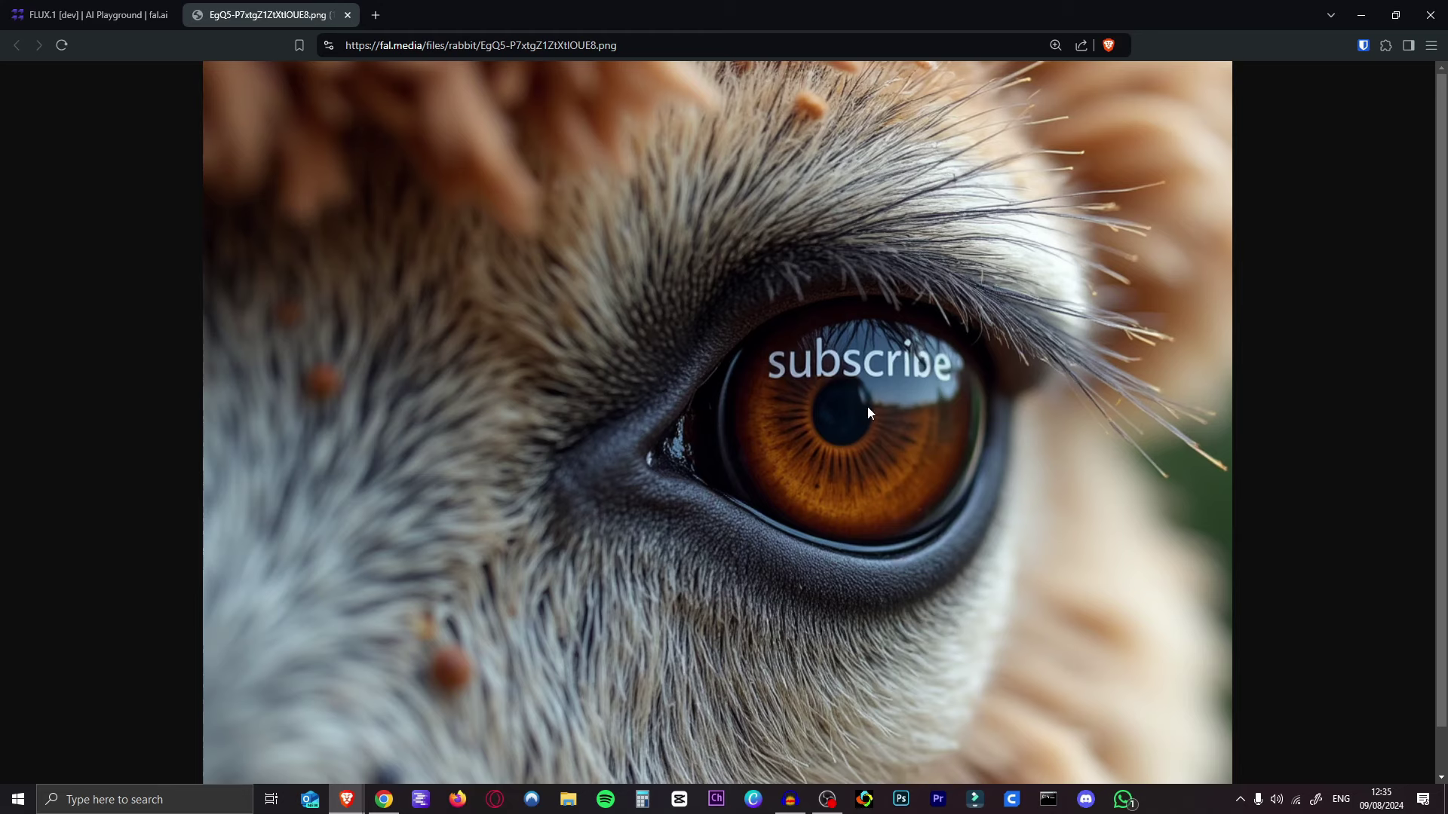
{"action": "key", "text": "ctrl+shift+Tab"}
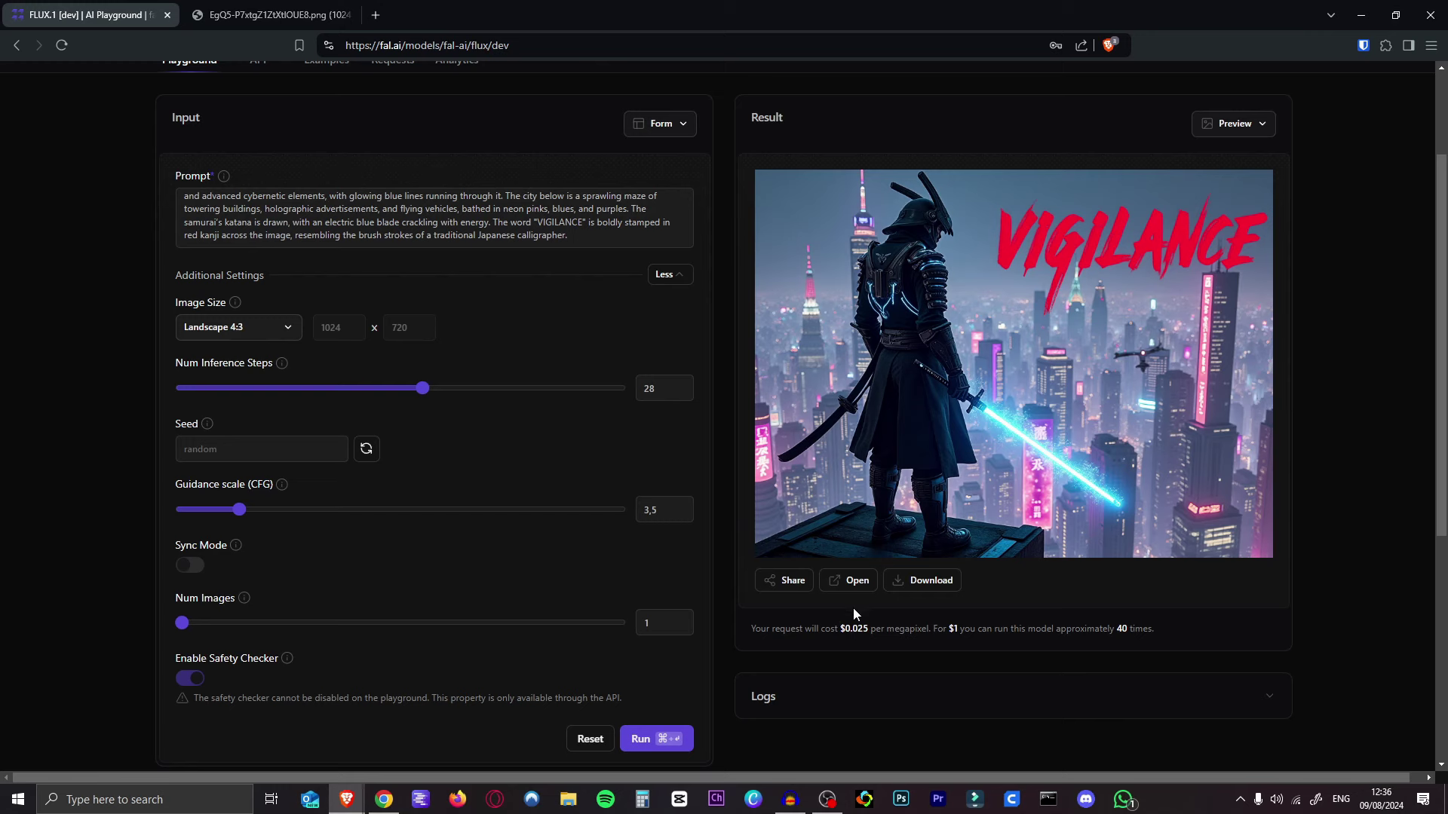
Step: Open the VIGILANCE and RIP SD results full size, then view the Amsterdam street image zoomed out
{"action": "left_click", "coordinate": [847, 582]}
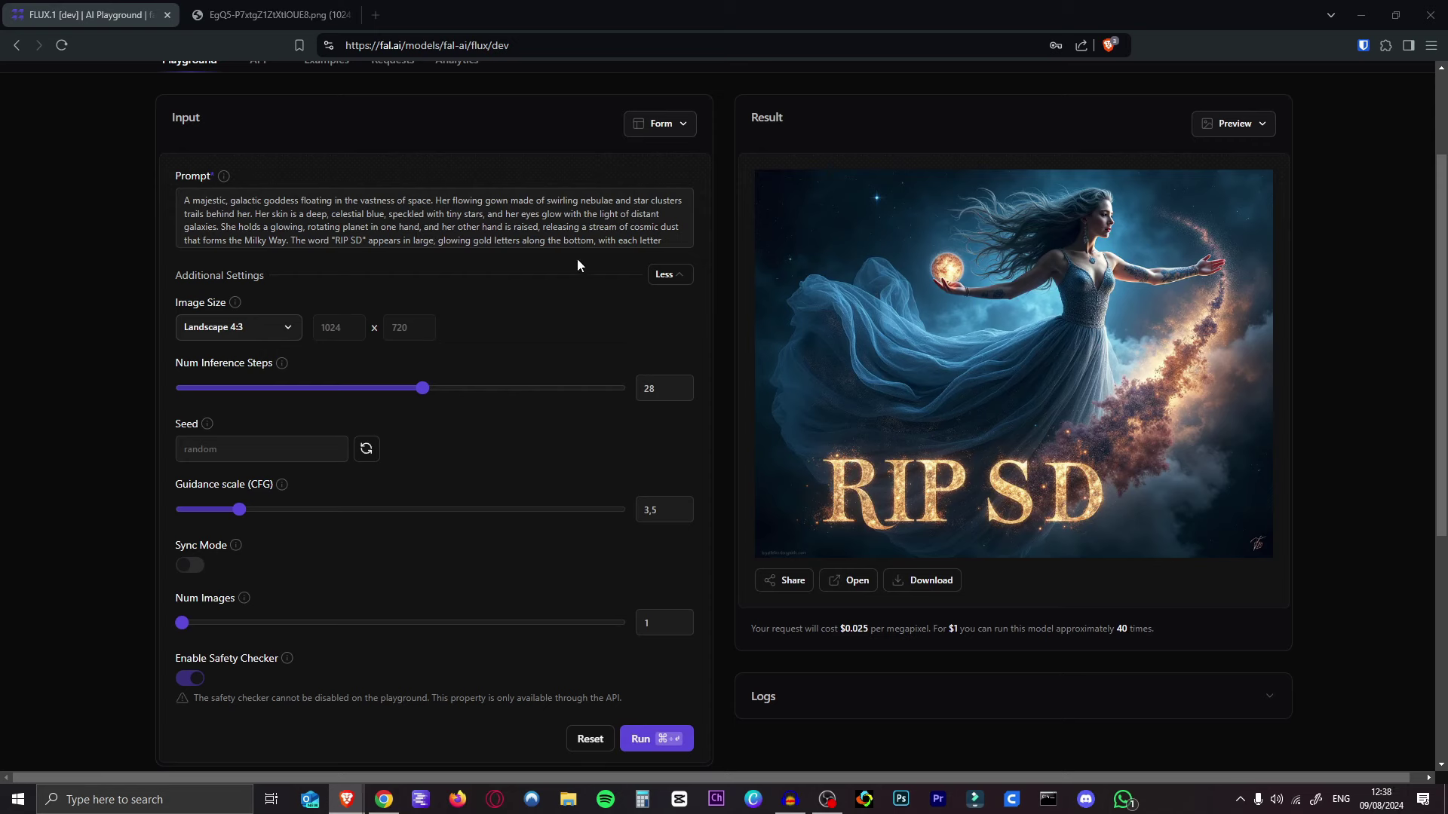
{"action": "left_click", "coordinate": [848, 580]}
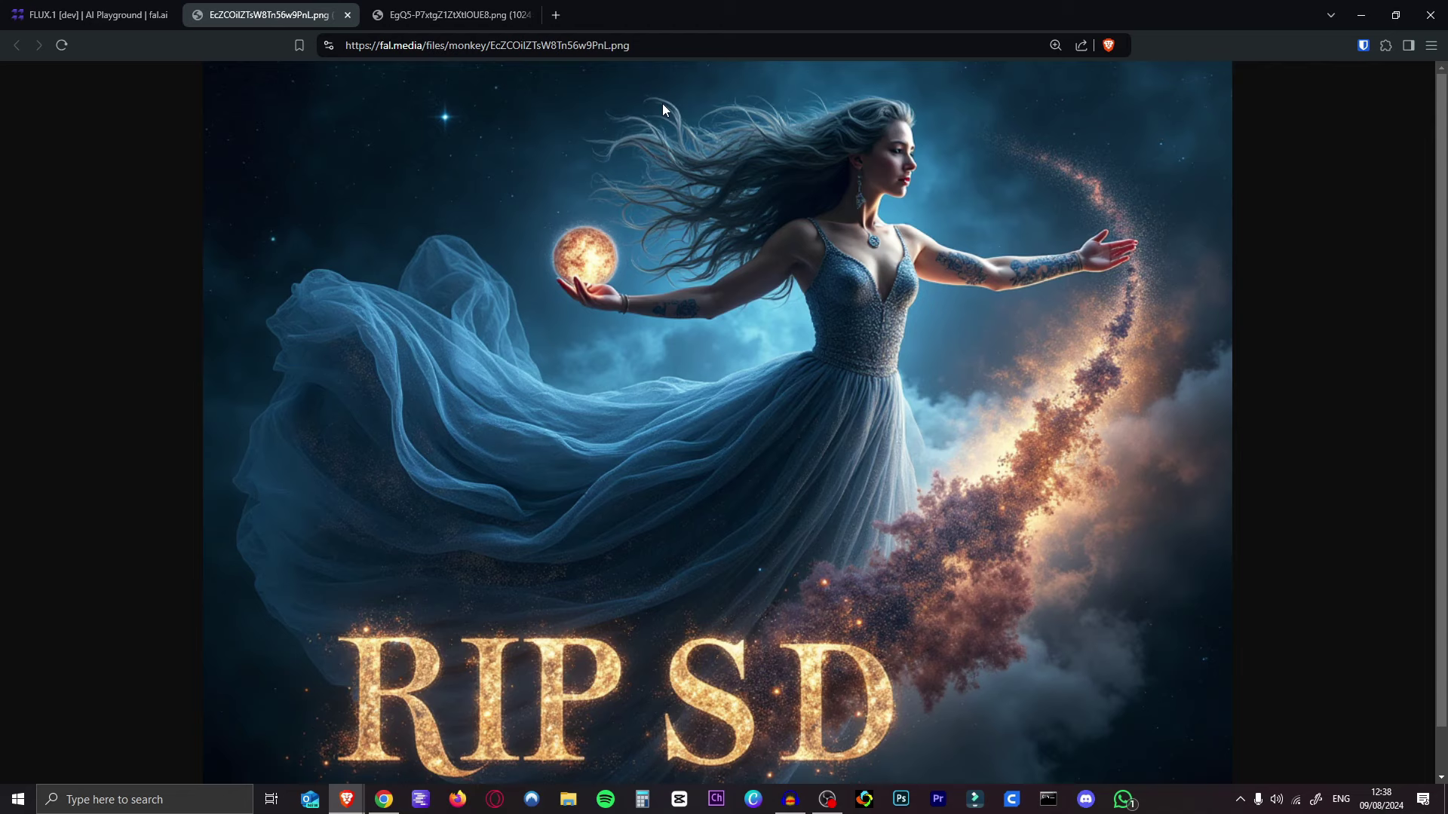
{"action": "left_click", "coordinate": [90, 14]}
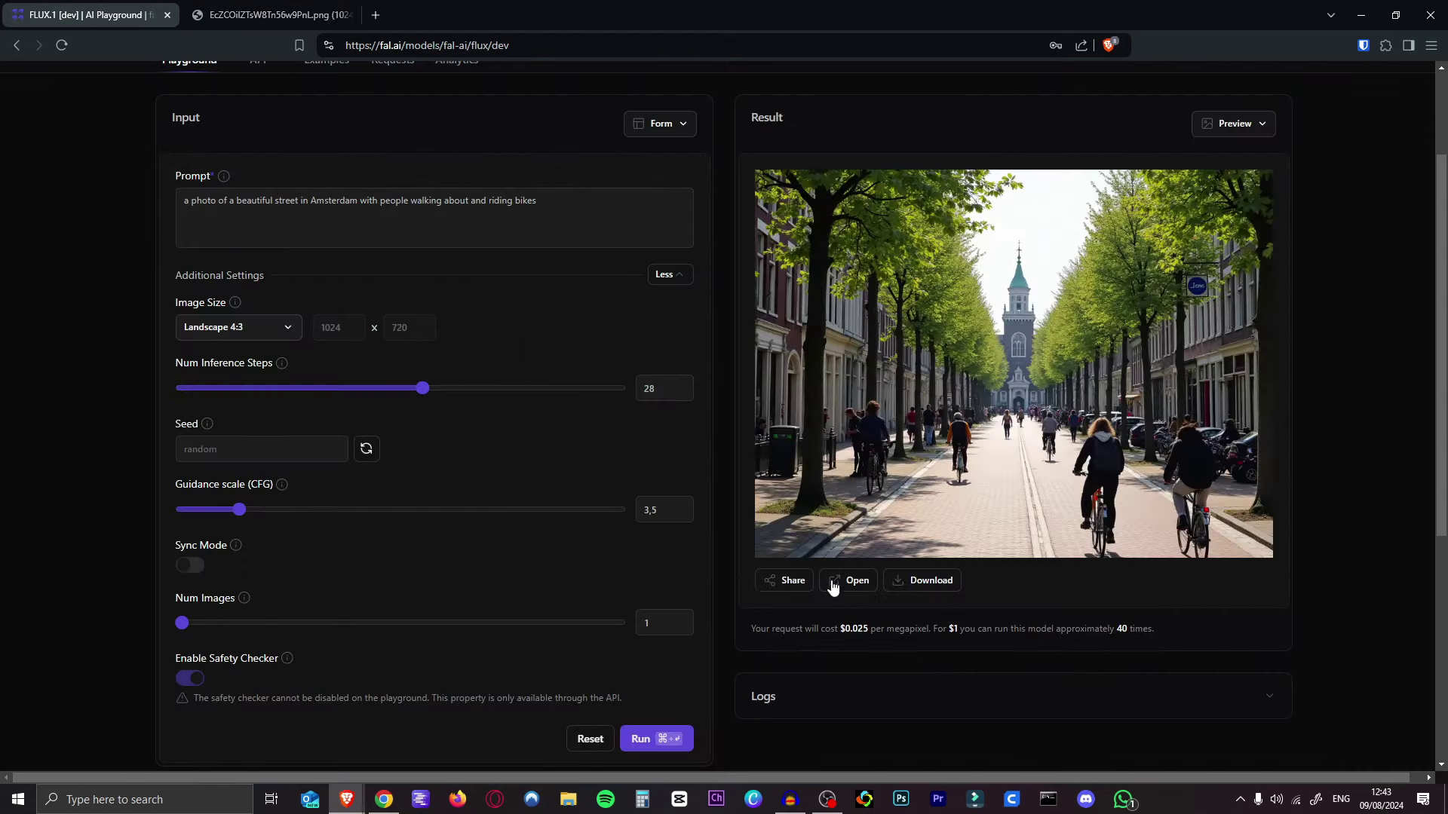
{"action": "left_click", "coordinate": [833, 584]}
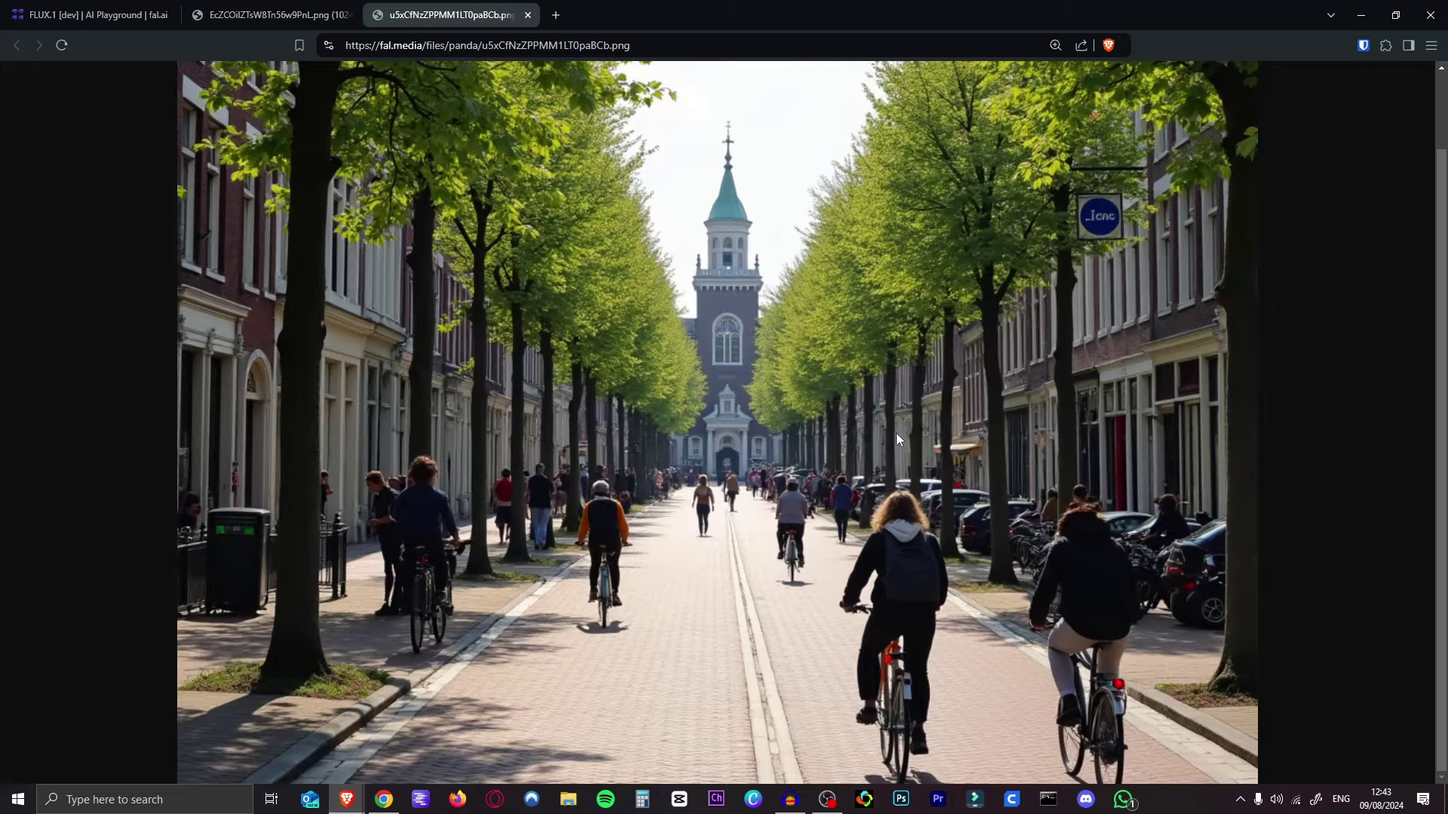
{"action": "key", "text": "ctrl+minus"}
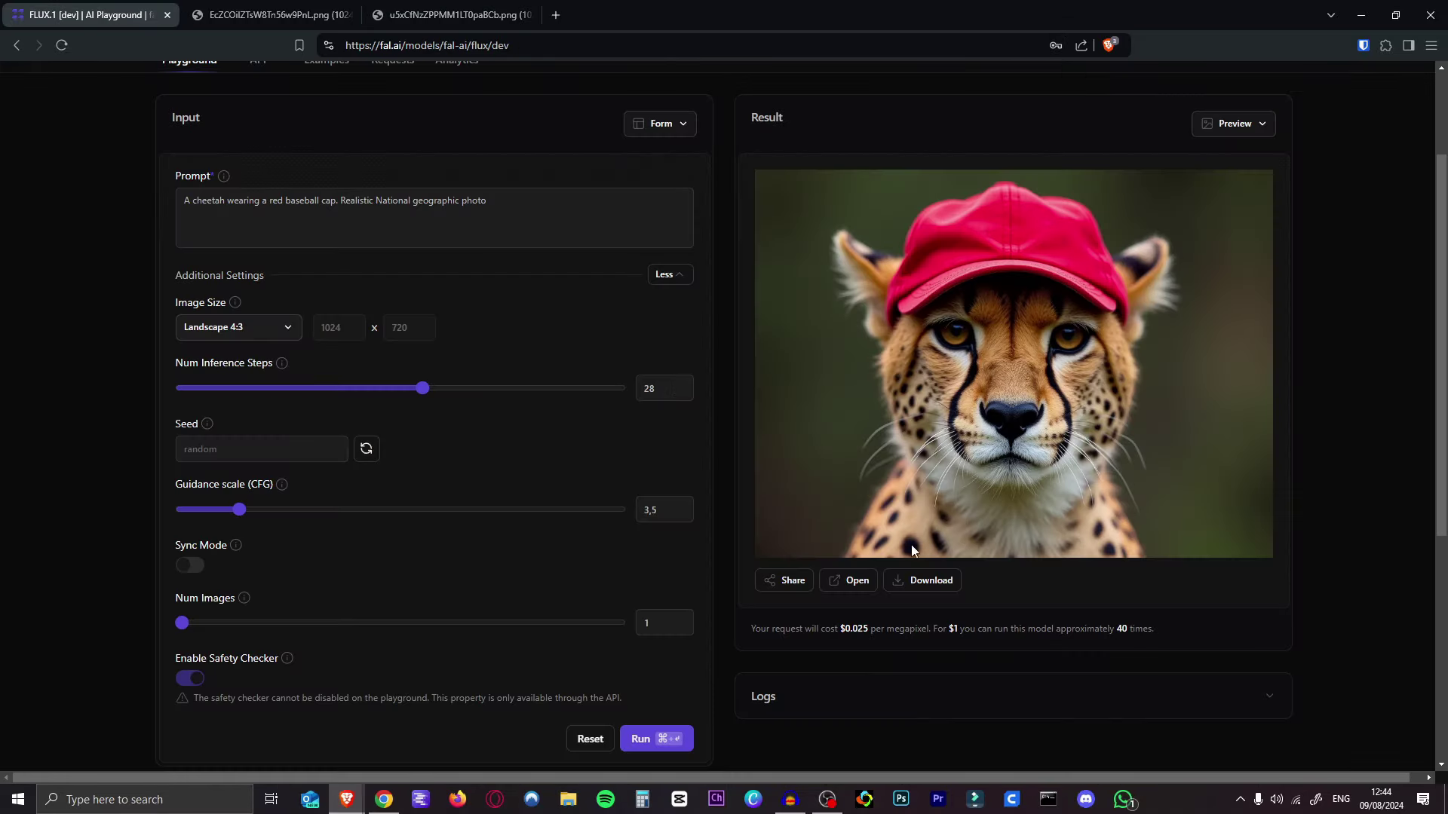
Step: View the cheetah full size, then generate images from the prompts 'Starbucks Logo' and 'Cocacola'
{"action": "left_click", "coordinate": [850, 581]}
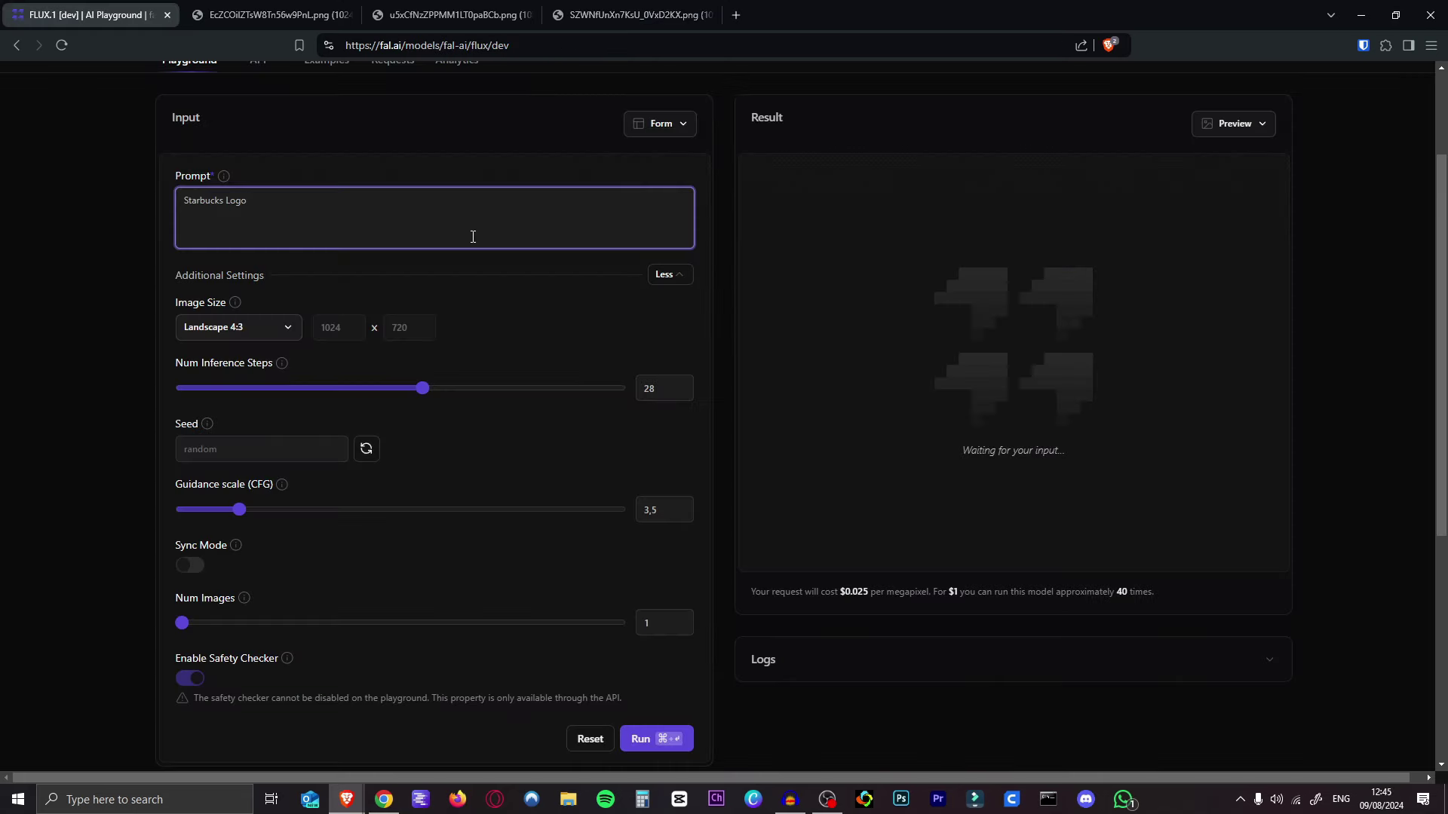
{"action": "left_click", "coordinate": [645, 740]}
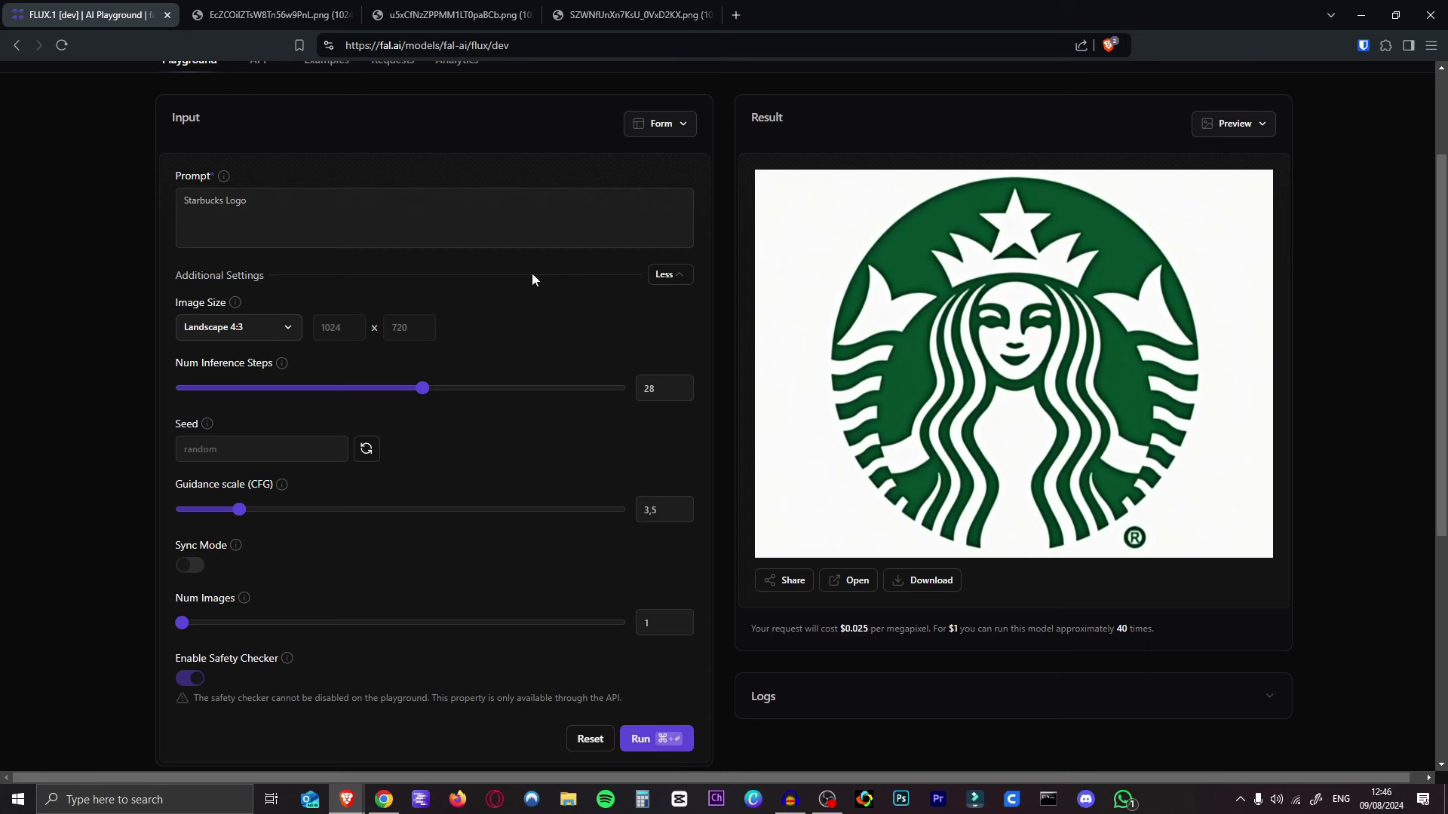
{"action": "left_click_drag", "start_coordinate": [279, 201], "coordinate": [169, 203]}
{"action": "type", "text": "Cocacola"}
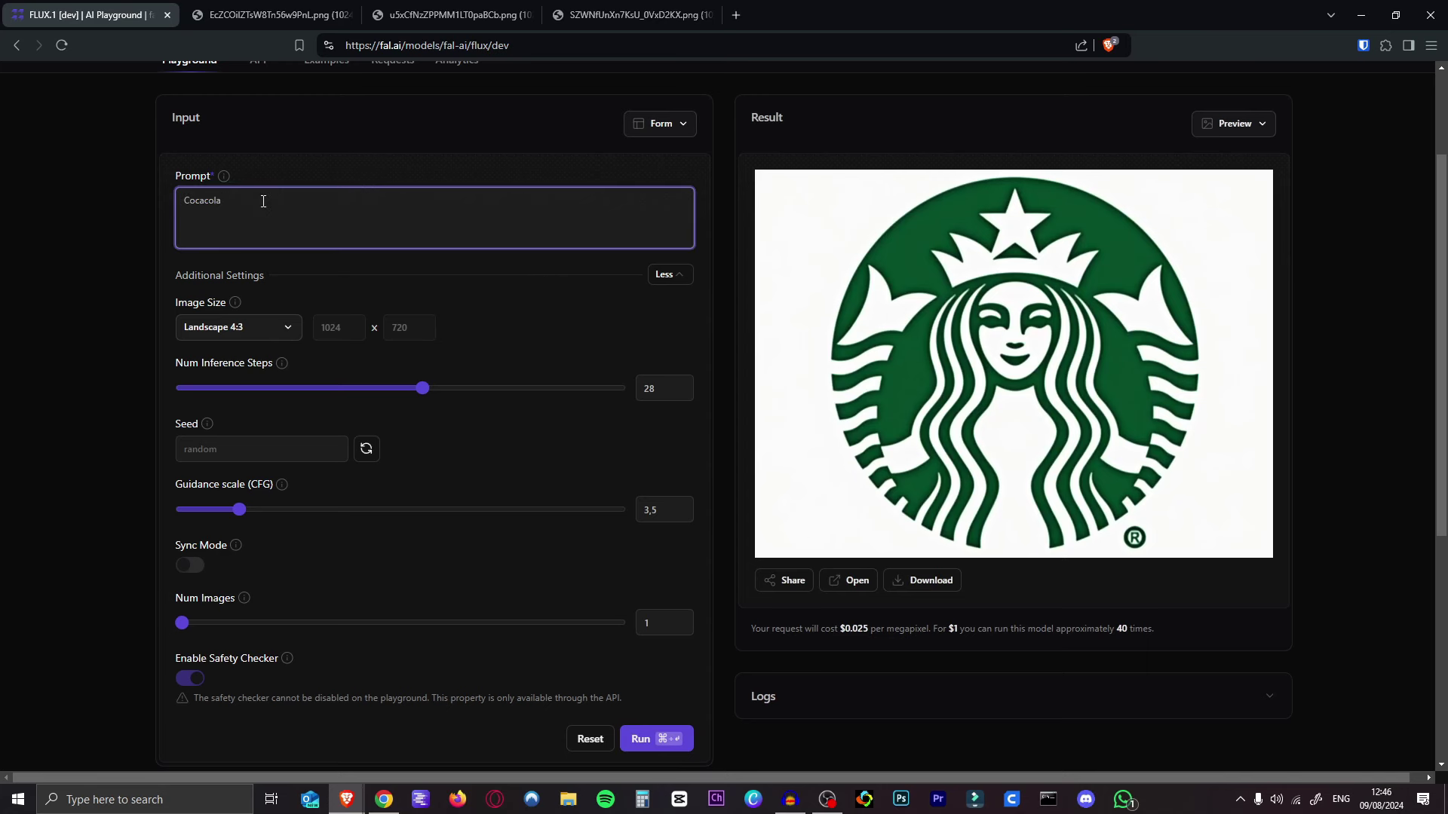
{"action": "left_click", "coordinate": [640, 746]}
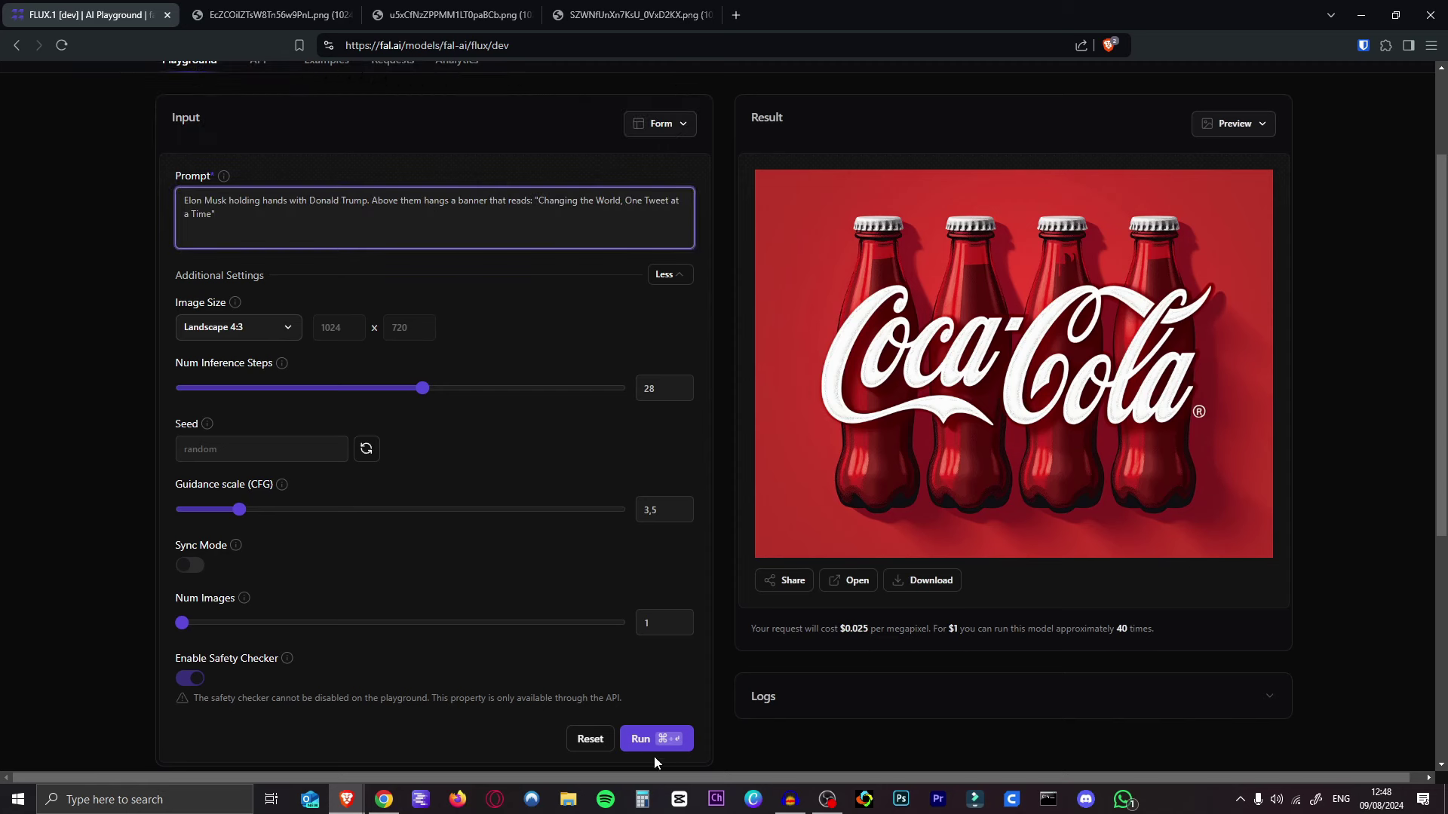
Step: Generate the banner image, then the sad orange kitten on a forest floor at guidance 4.5
{"action": "left_click", "coordinate": [655, 747]}
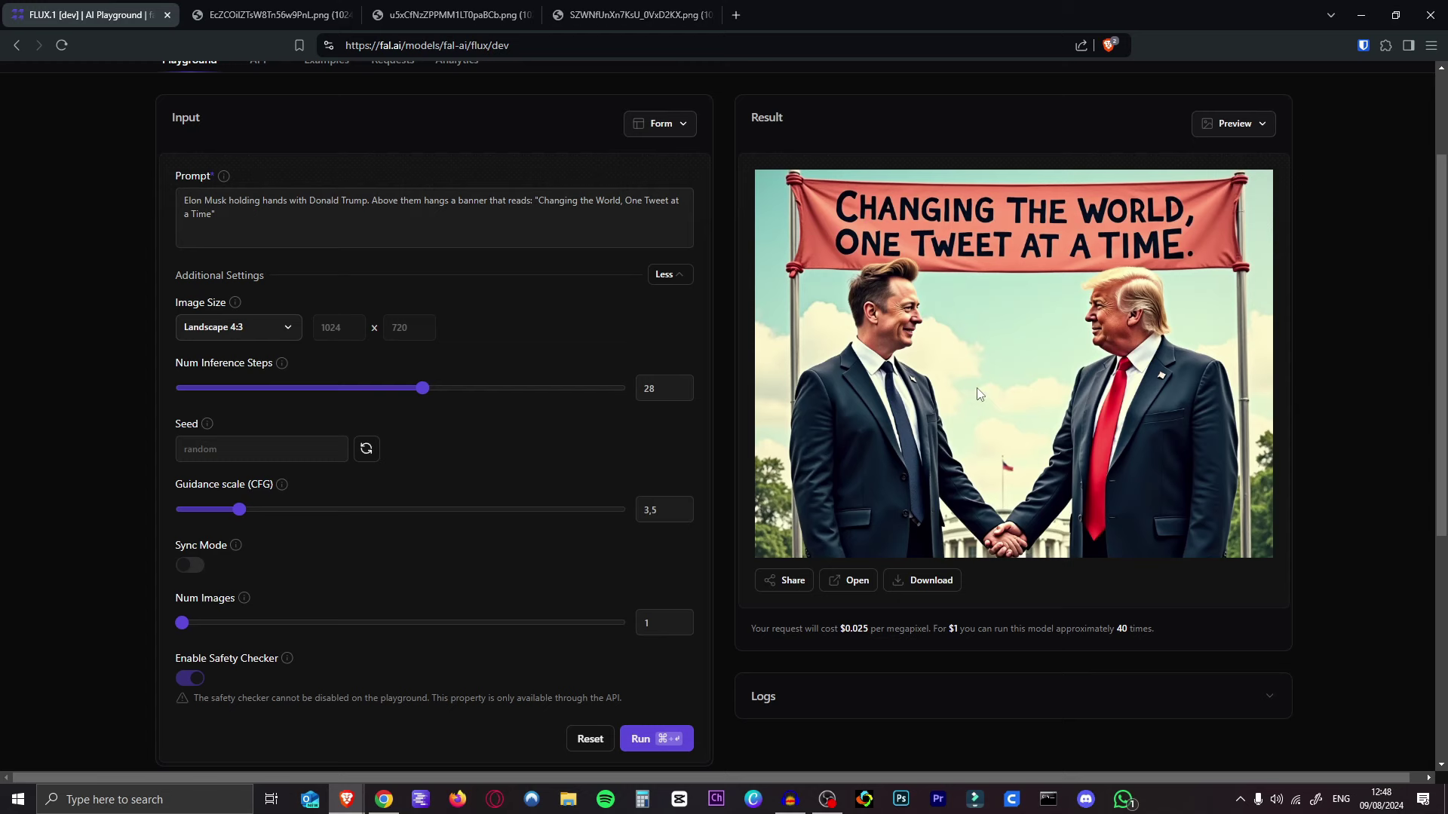
{"action": "left_click", "coordinate": [638, 741]}
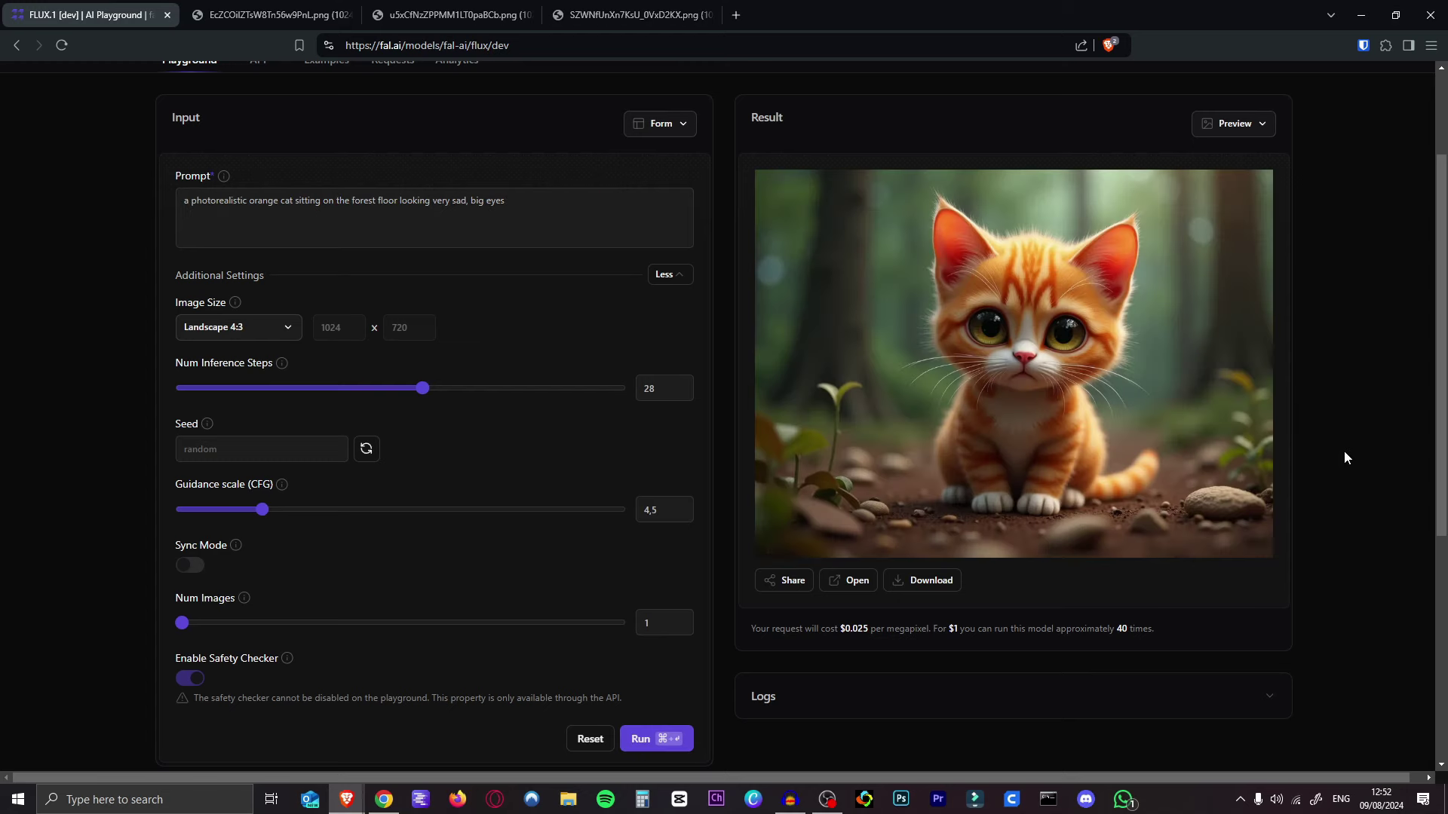